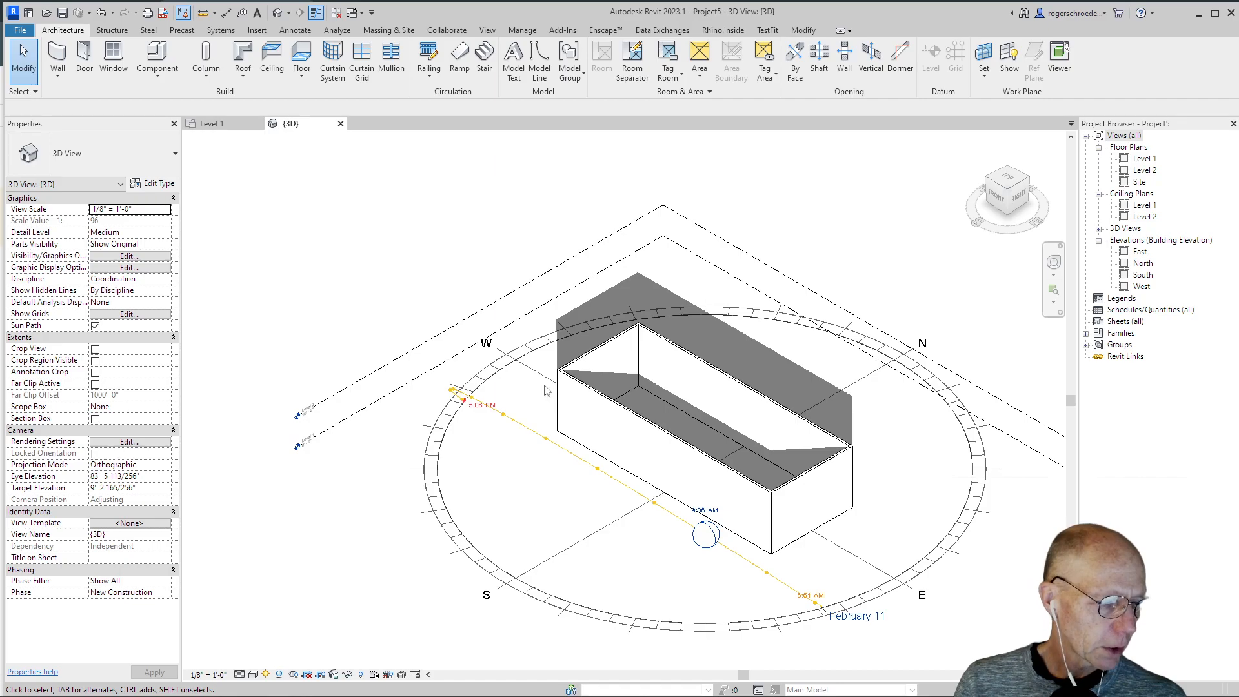
Step: Open the profile sketch of the long front wall for editing
scroll(535, 407, up, 4)
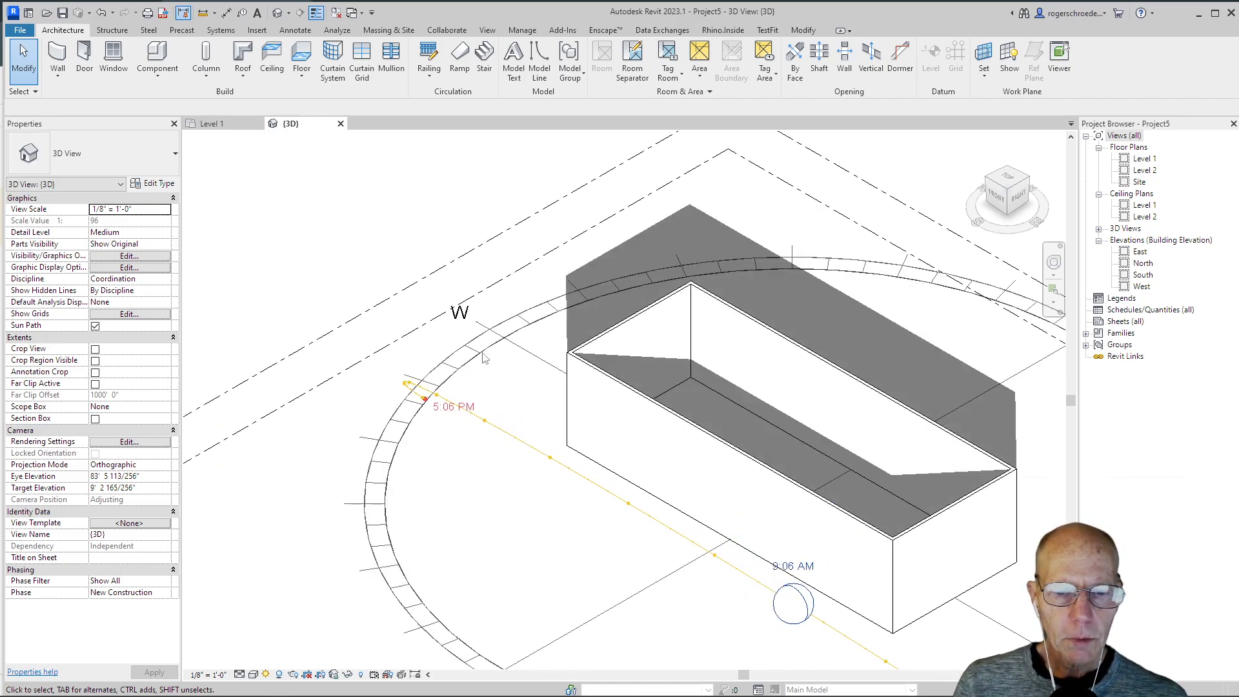
click(614, 380)
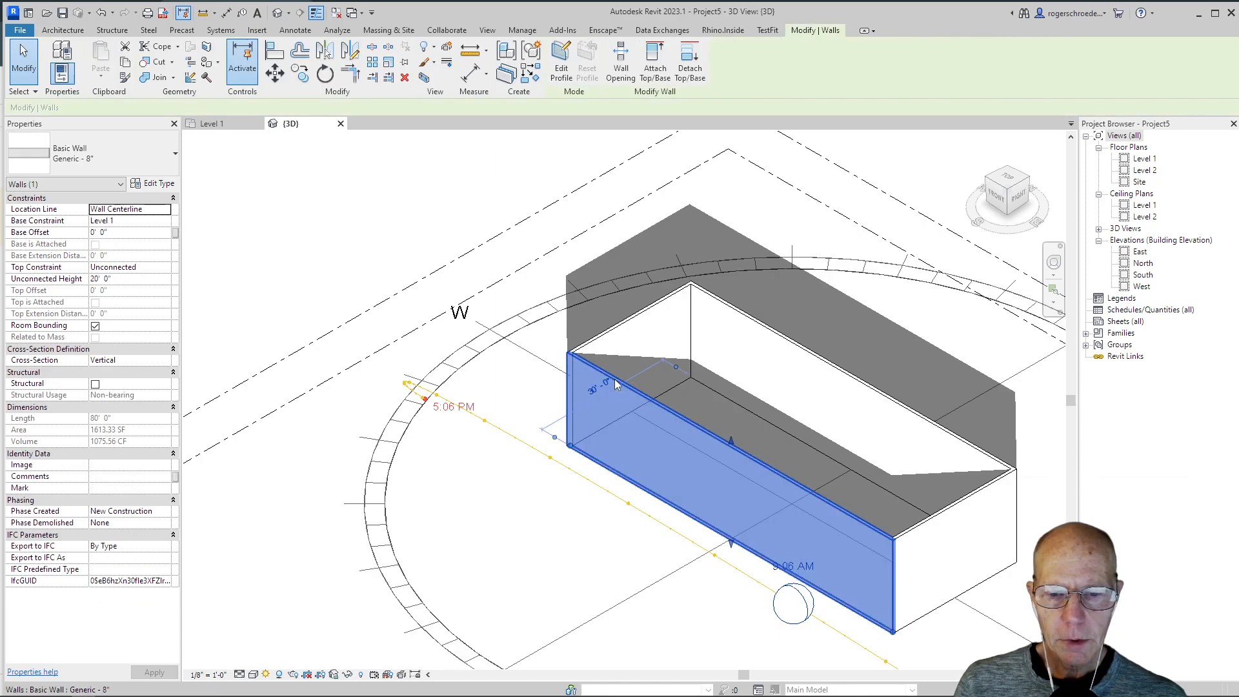
double_click(614, 378)
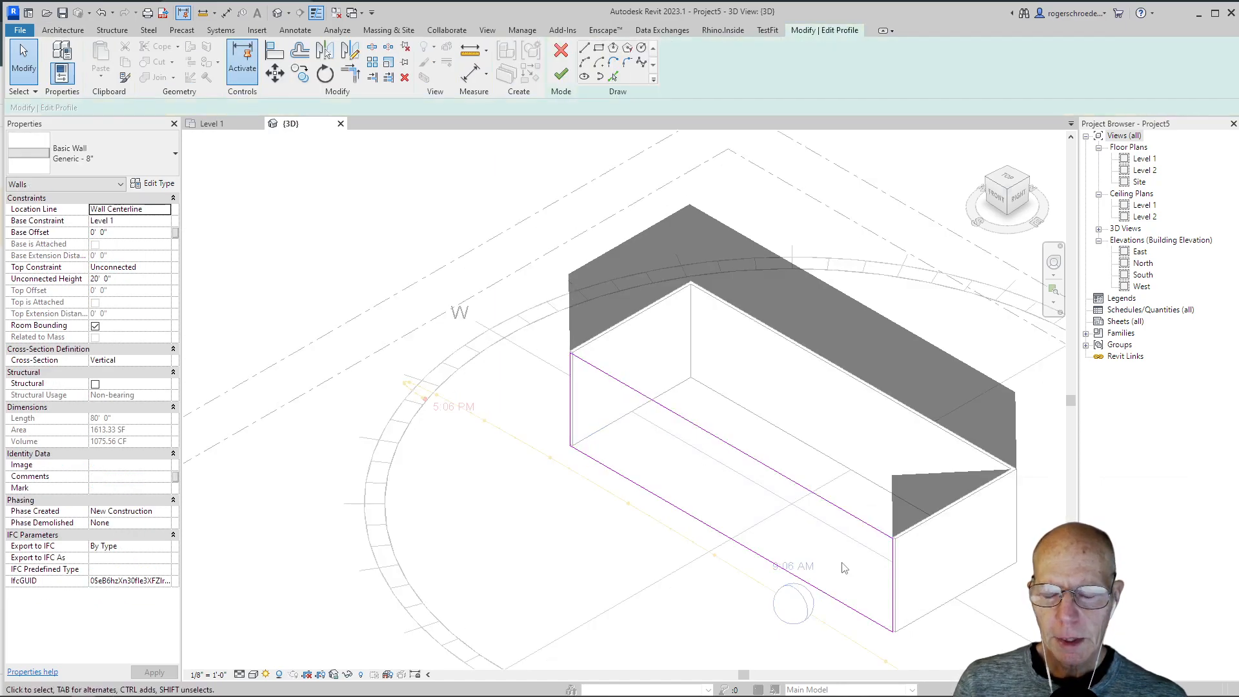
middle_drag(742, 507, 652, 446)
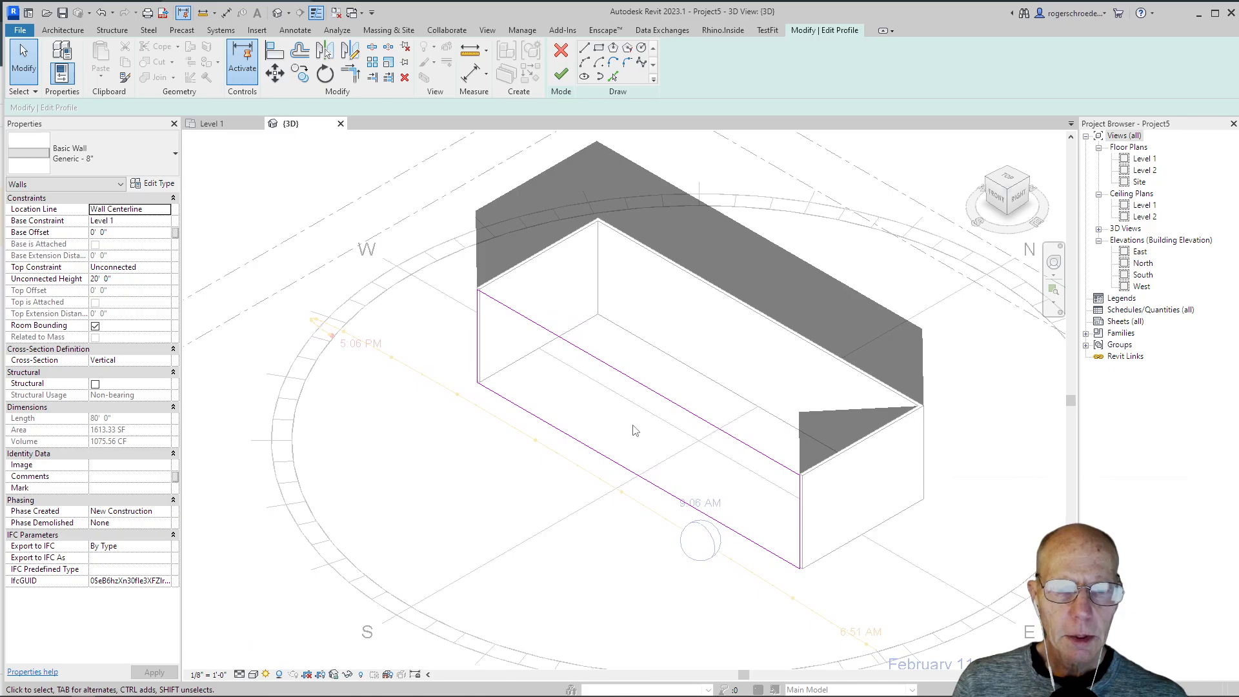
scroll(563, 372, up, 3)
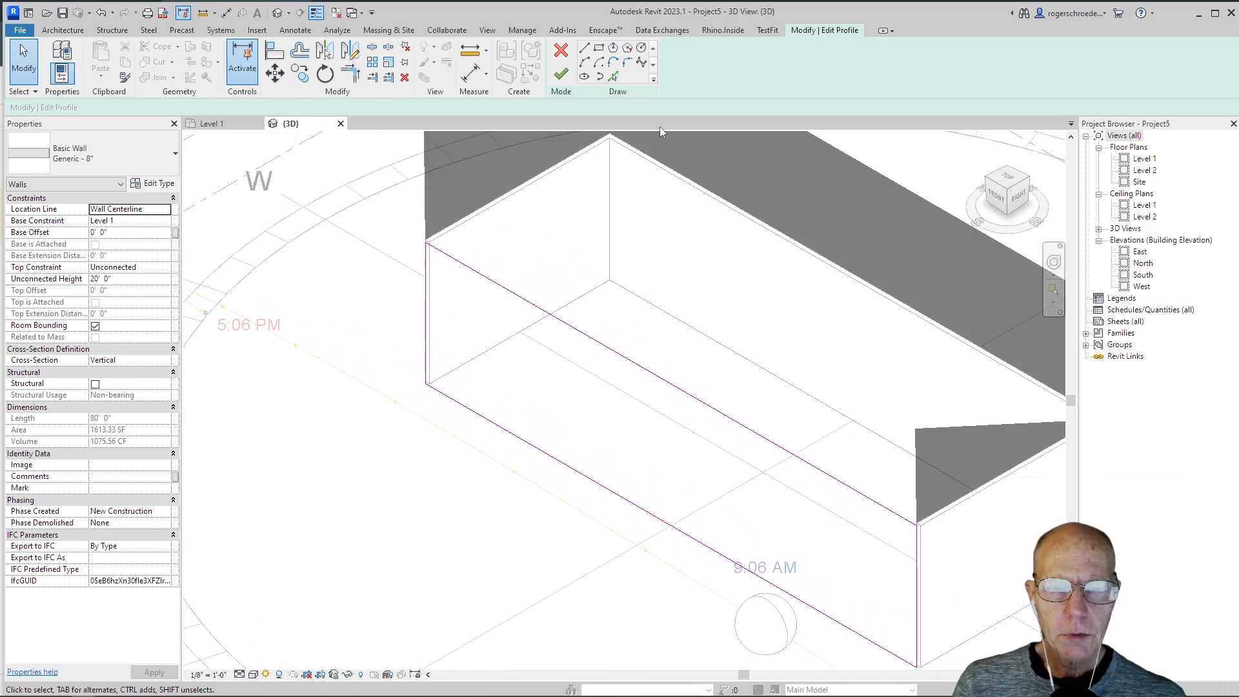
Step: Sketch a vertical rectangular opening about 3' wide and 14' high near the west end of the wall profile
click(598, 48)
click(450, 279)
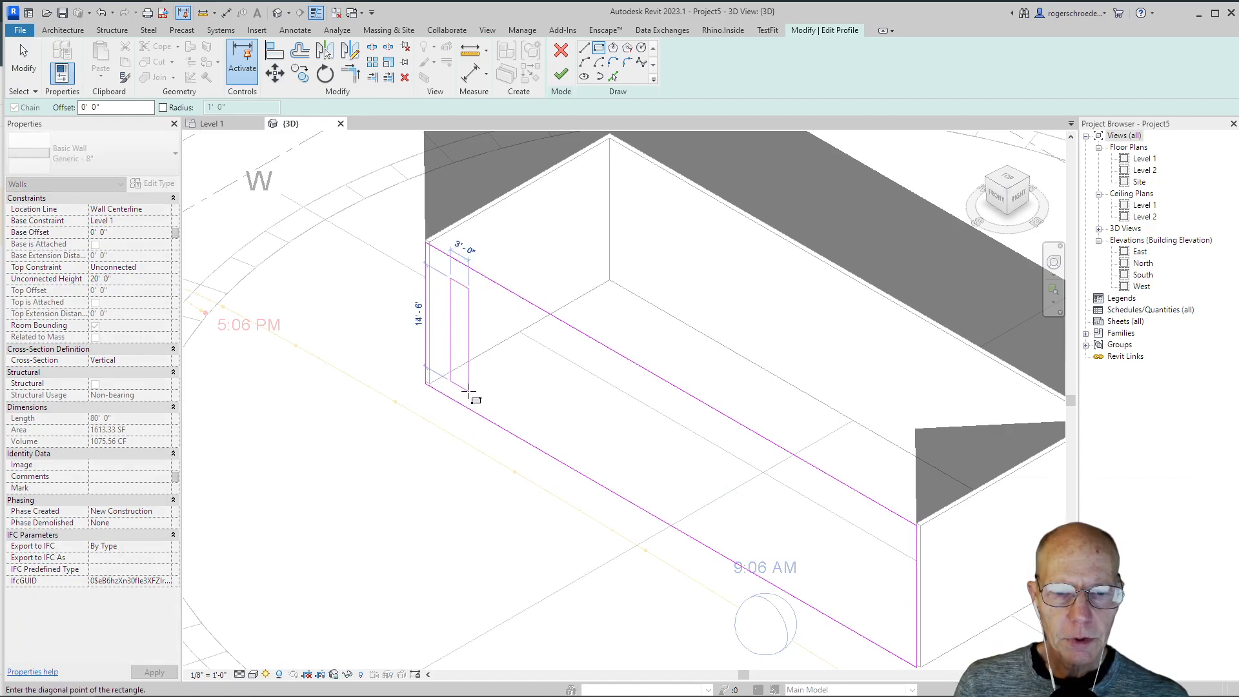
click(469, 387)
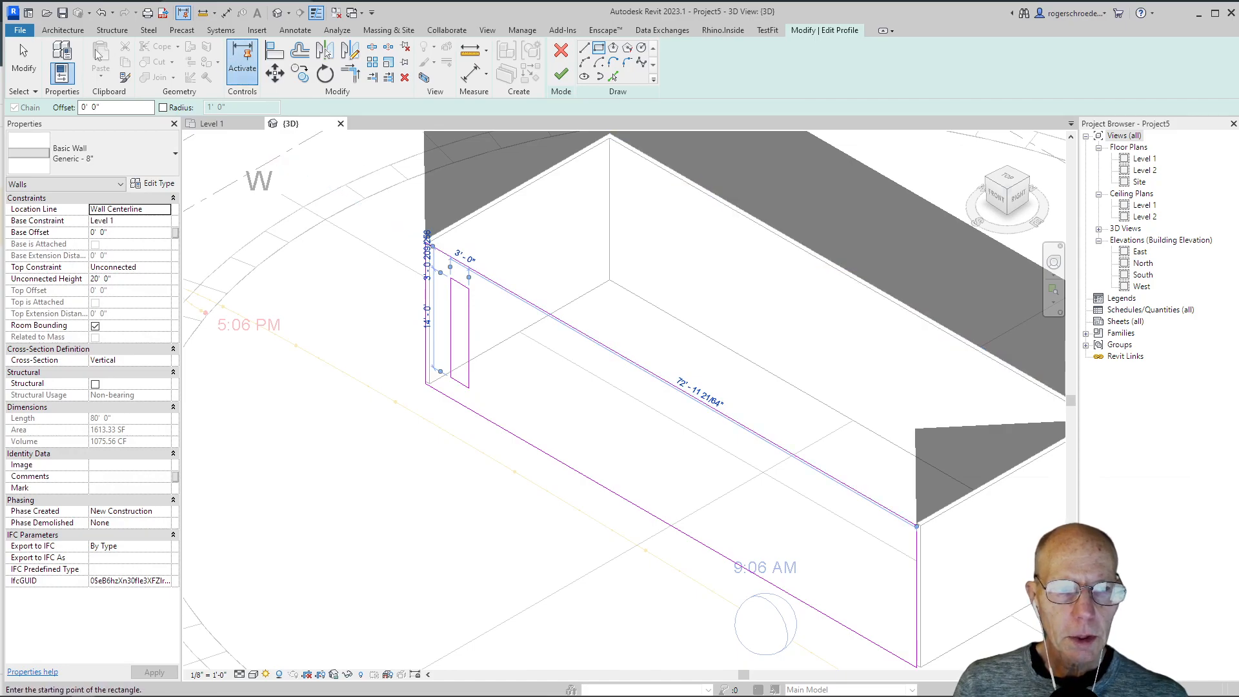
Step: Copy the vertical rectangle three times along the wall toward the east, at a spacing of about 5'
click(23, 60)
drag(369, 231, 390, 310)
drag(432, 202, 503, 433)
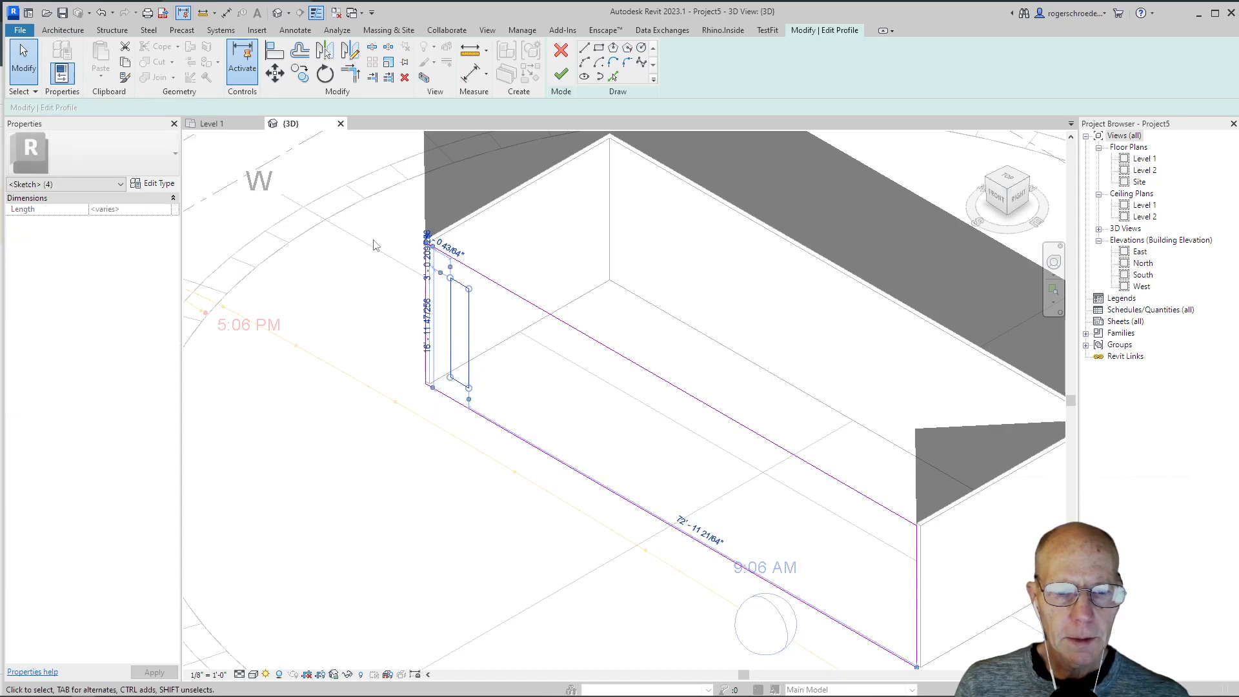
click(299, 73)
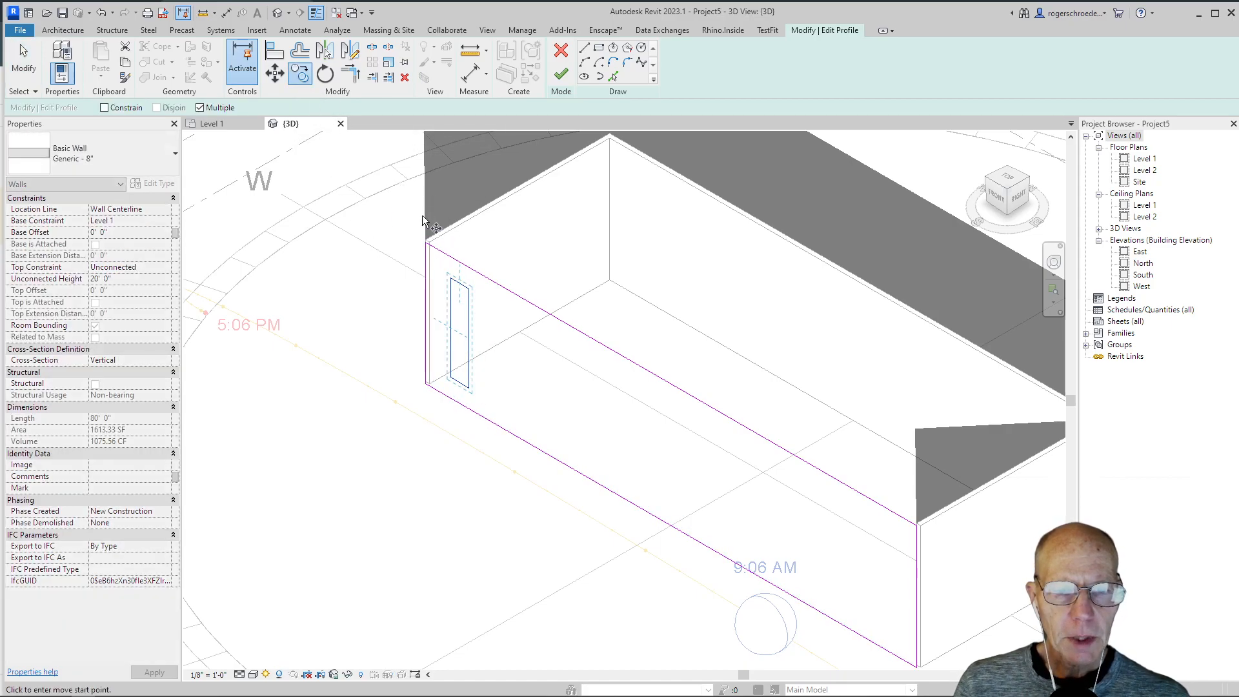
click(450, 279)
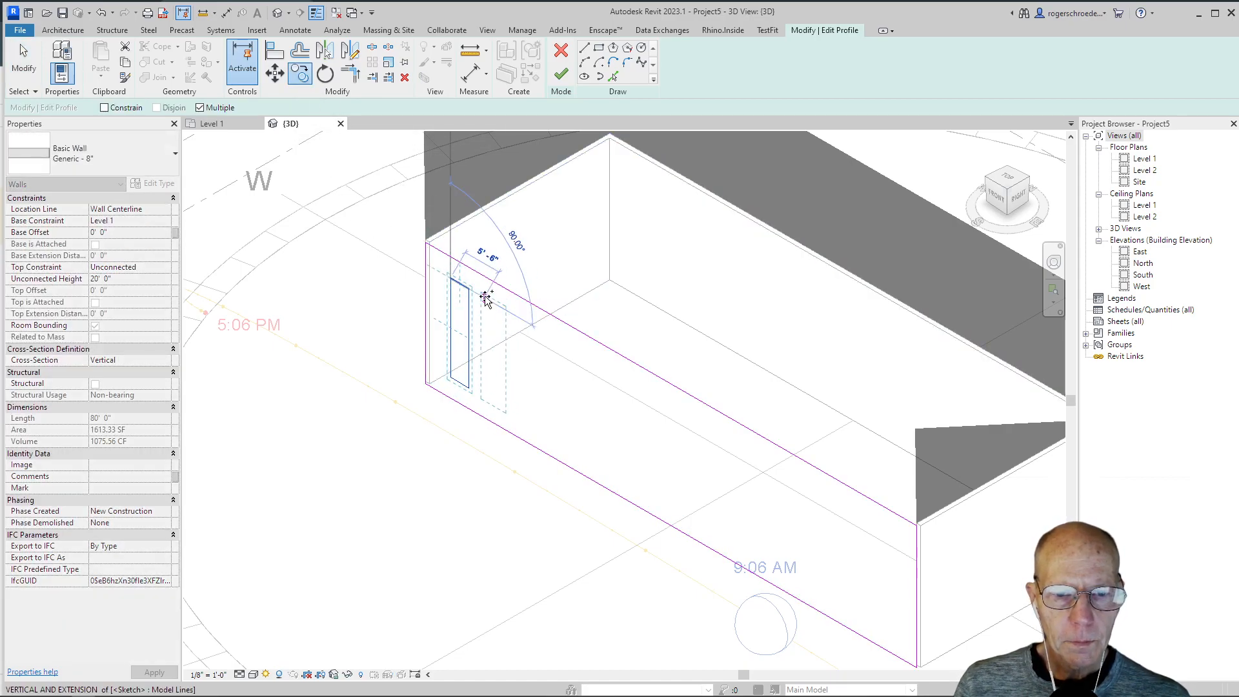
click(481, 296)
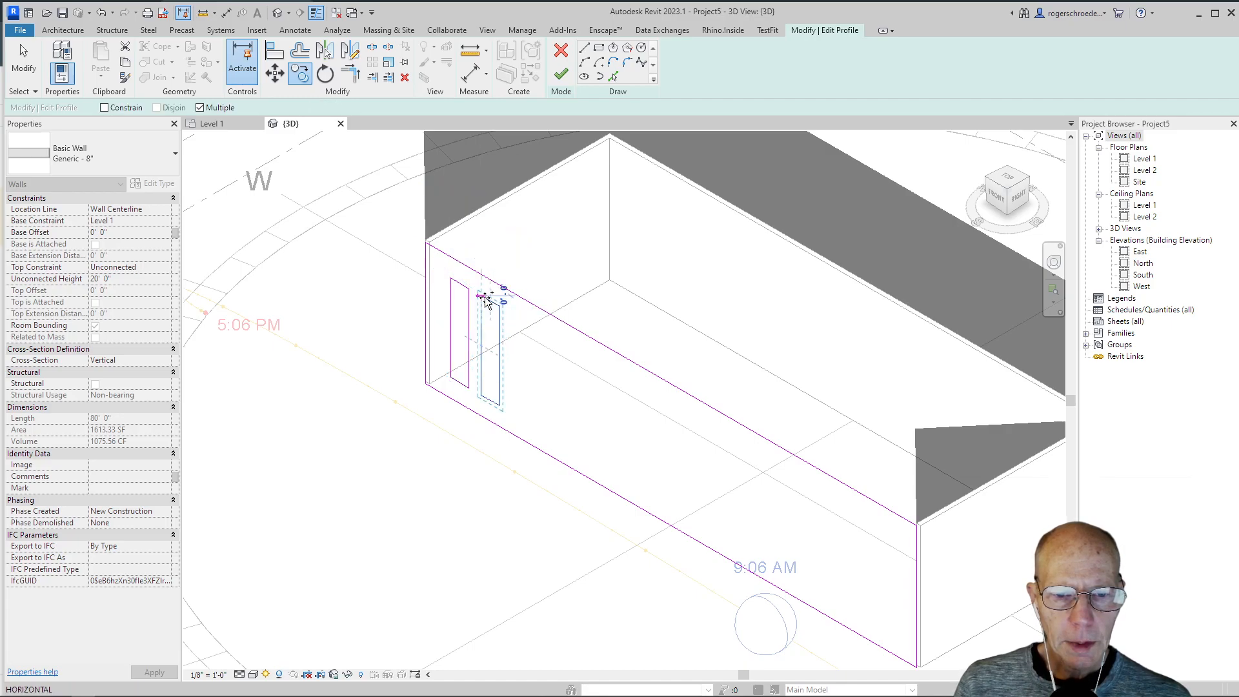
click(513, 315)
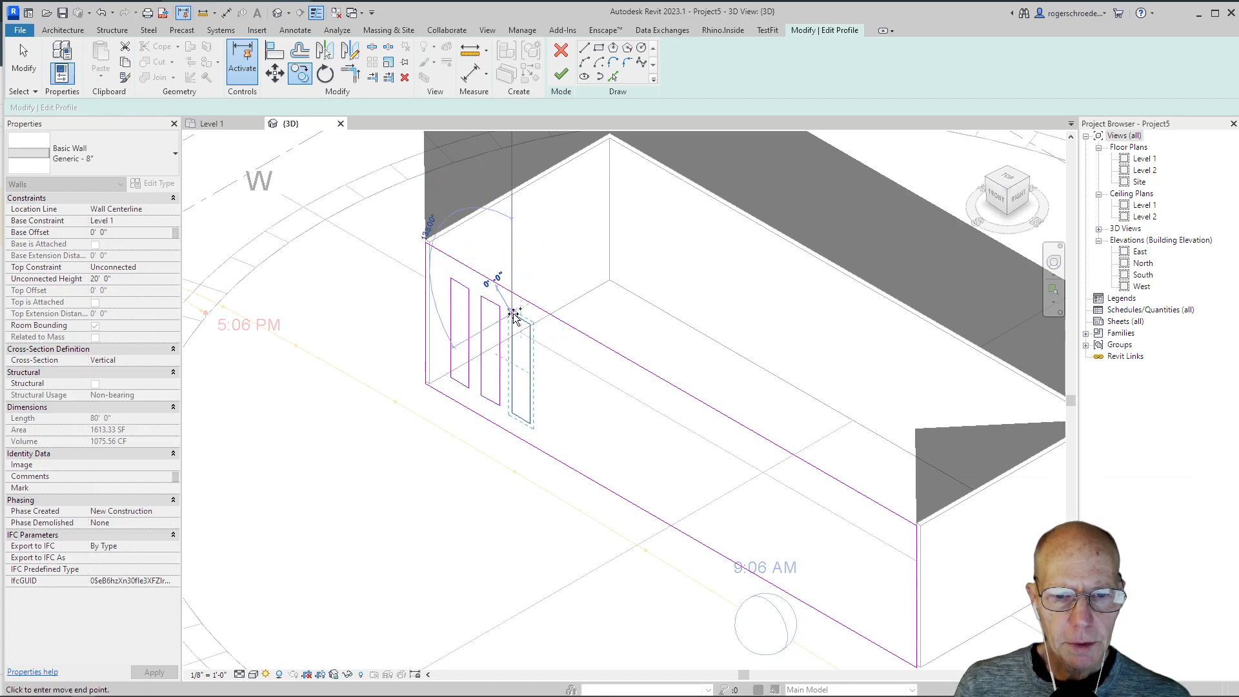
click(542, 332)
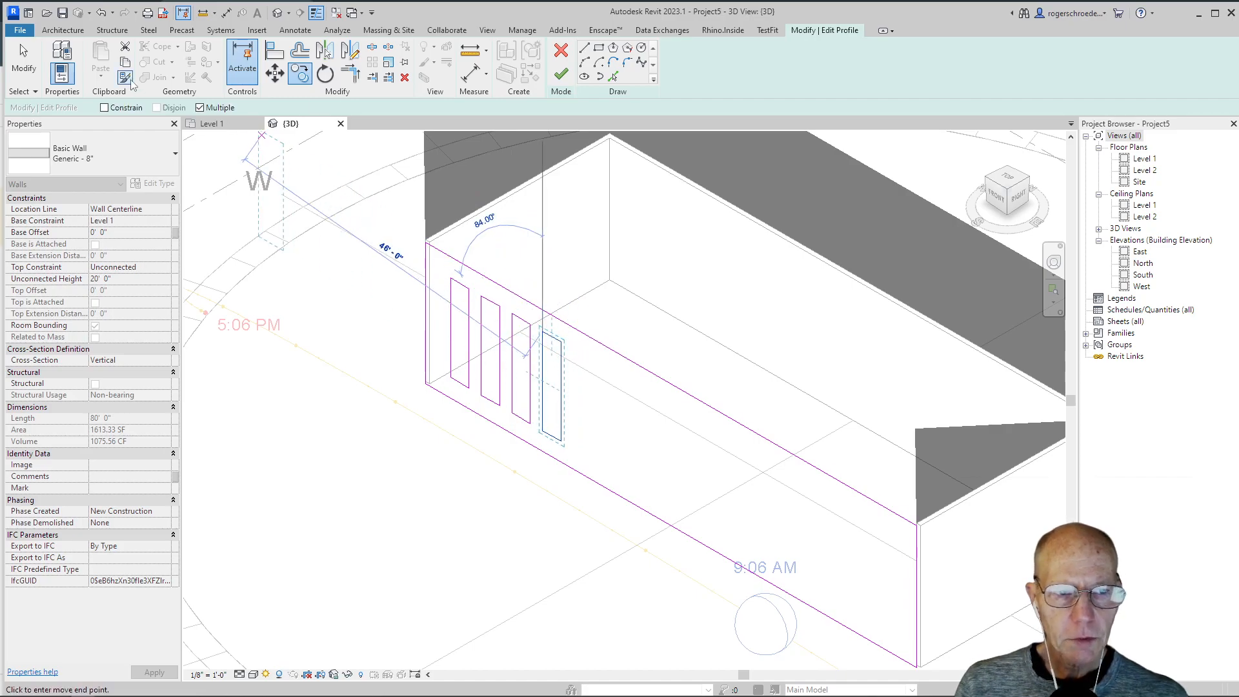
click(23, 61)
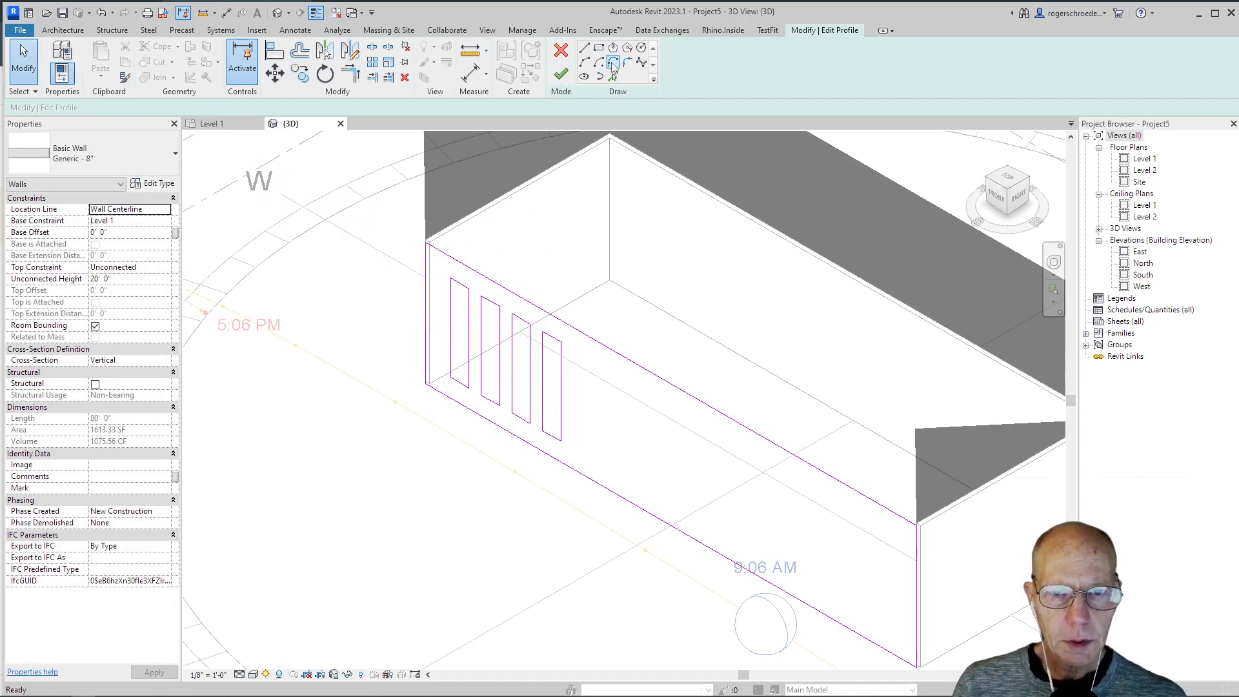
Step: Sketch a horizontal rectangular opening about 16' long and 2' high low on the wall, east of the vertical slots
click(598, 47)
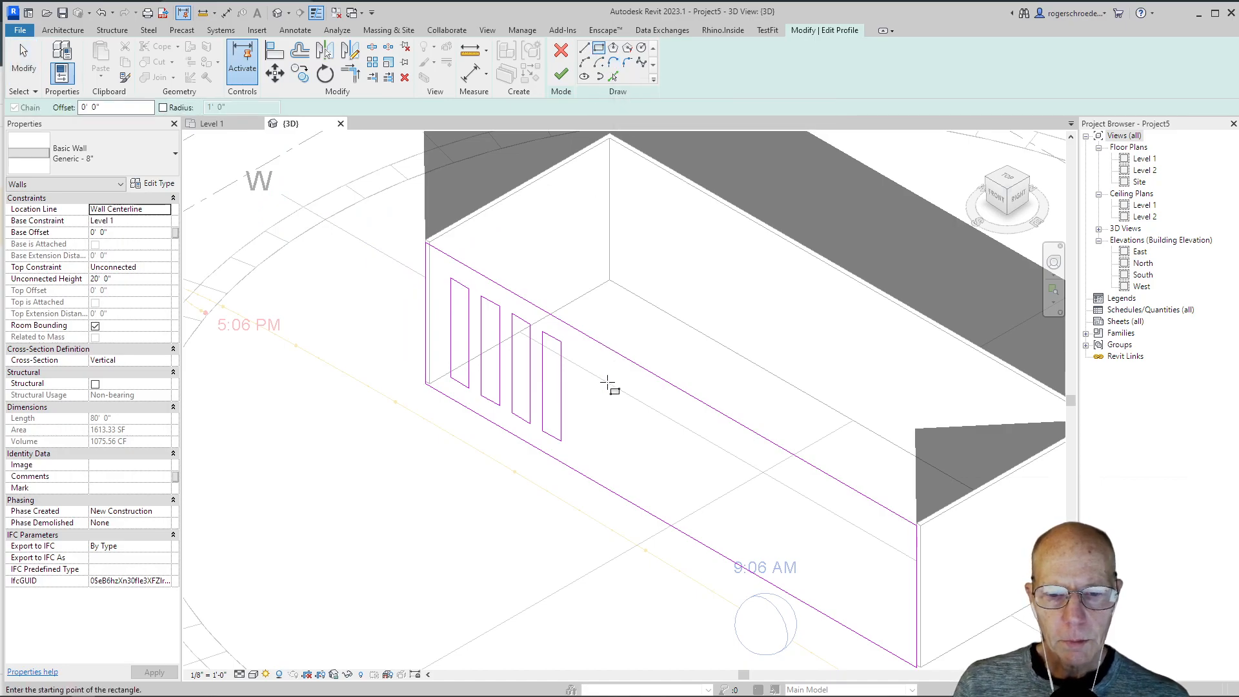
click(591, 455)
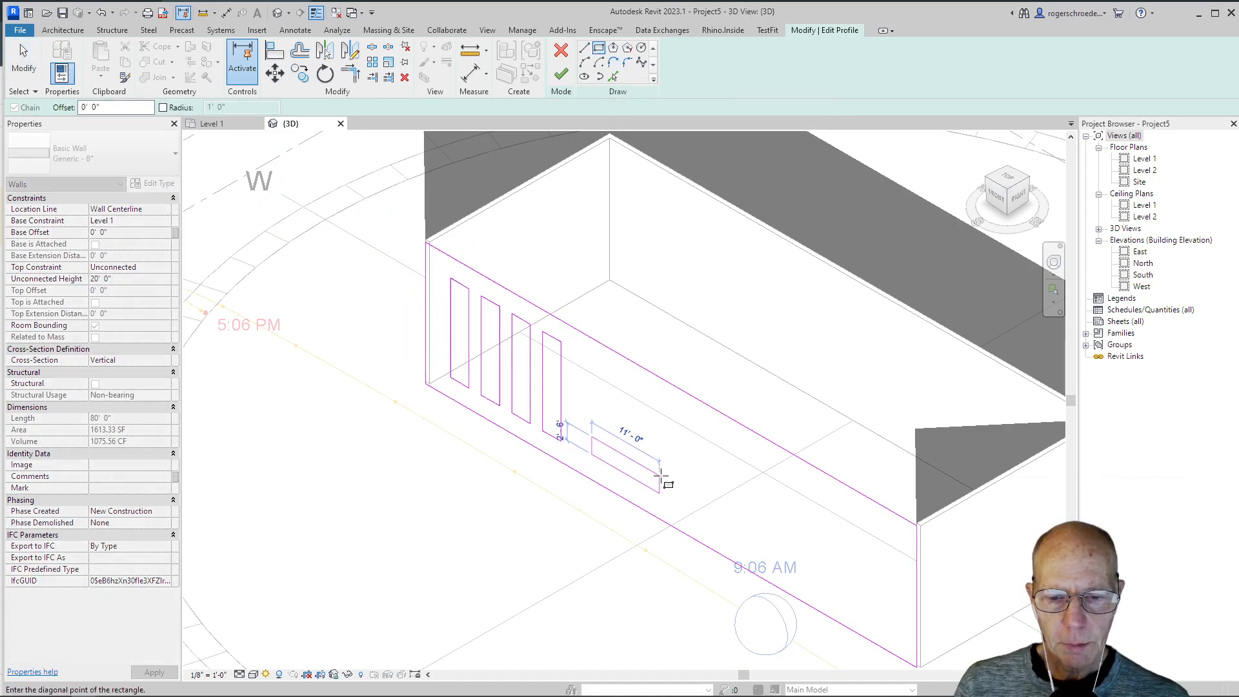
click(690, 501)
key(Escape)
key(Escape)
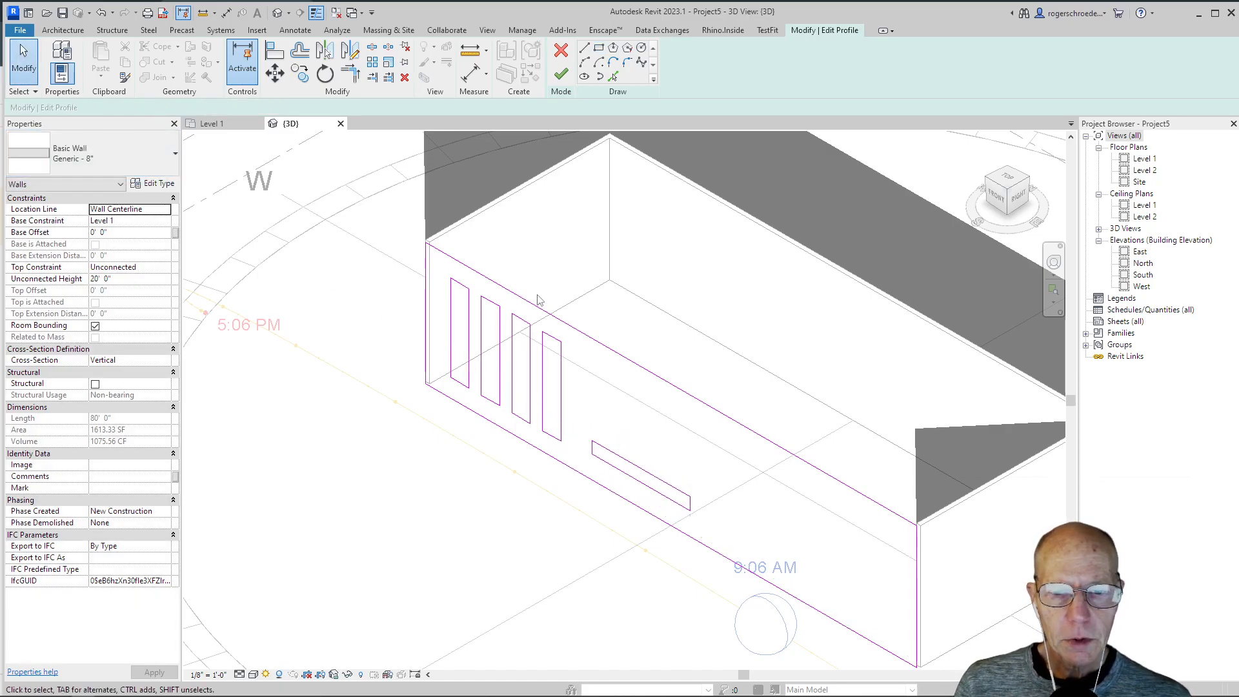
Step: Copy the horizontal rectangle three times straight up at even spacing and finish the wall profile edit
drag(594, 314, 703, 518)
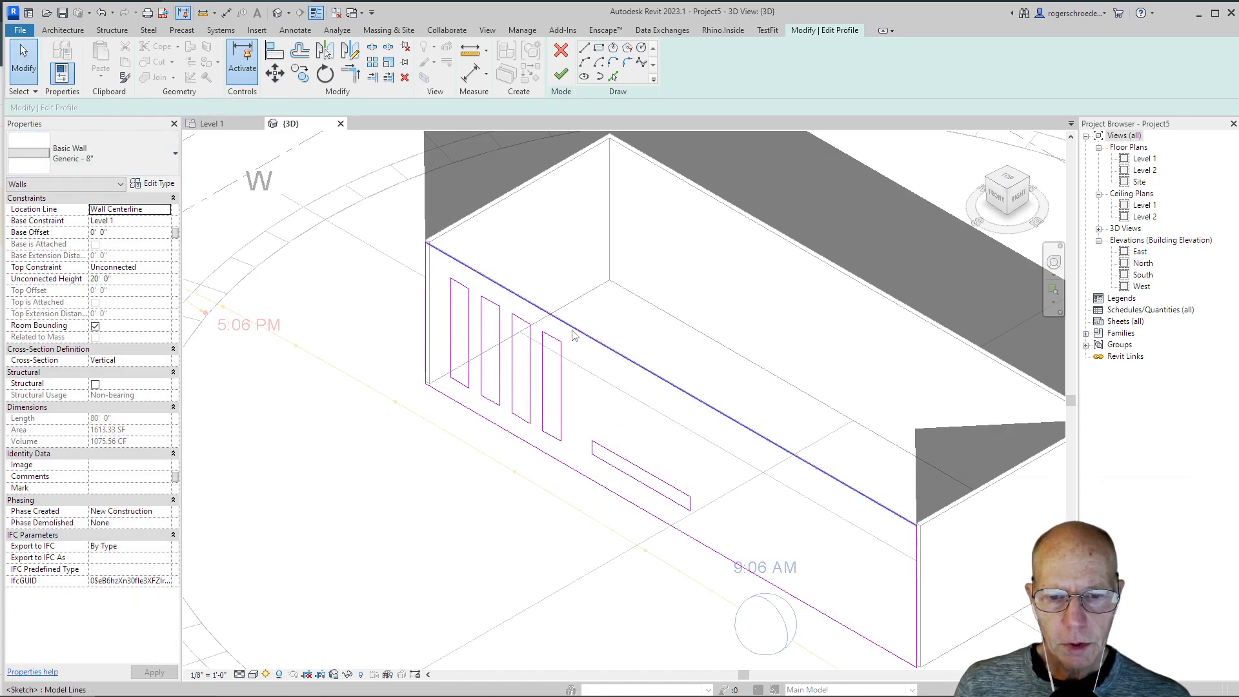
mouse_move(575, 308)
mouse_down()
mouse_move(674, 510)
mouse_move(716, 555)
mouse_up()
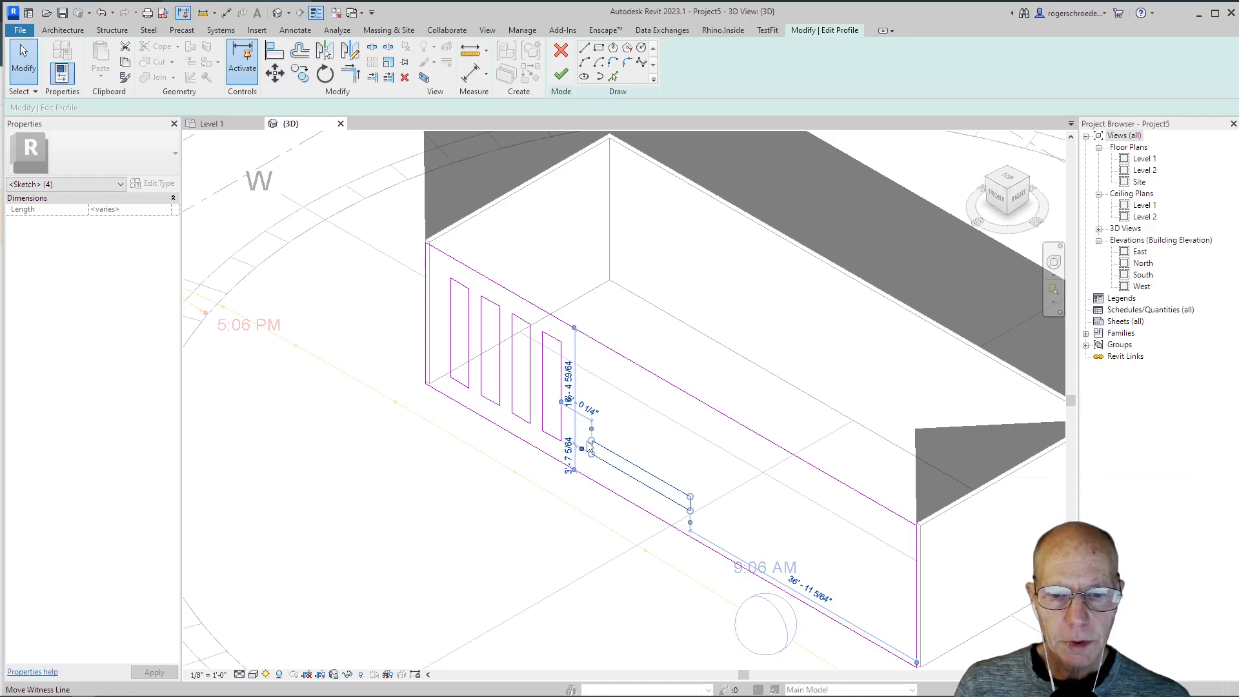
click(300, 73)
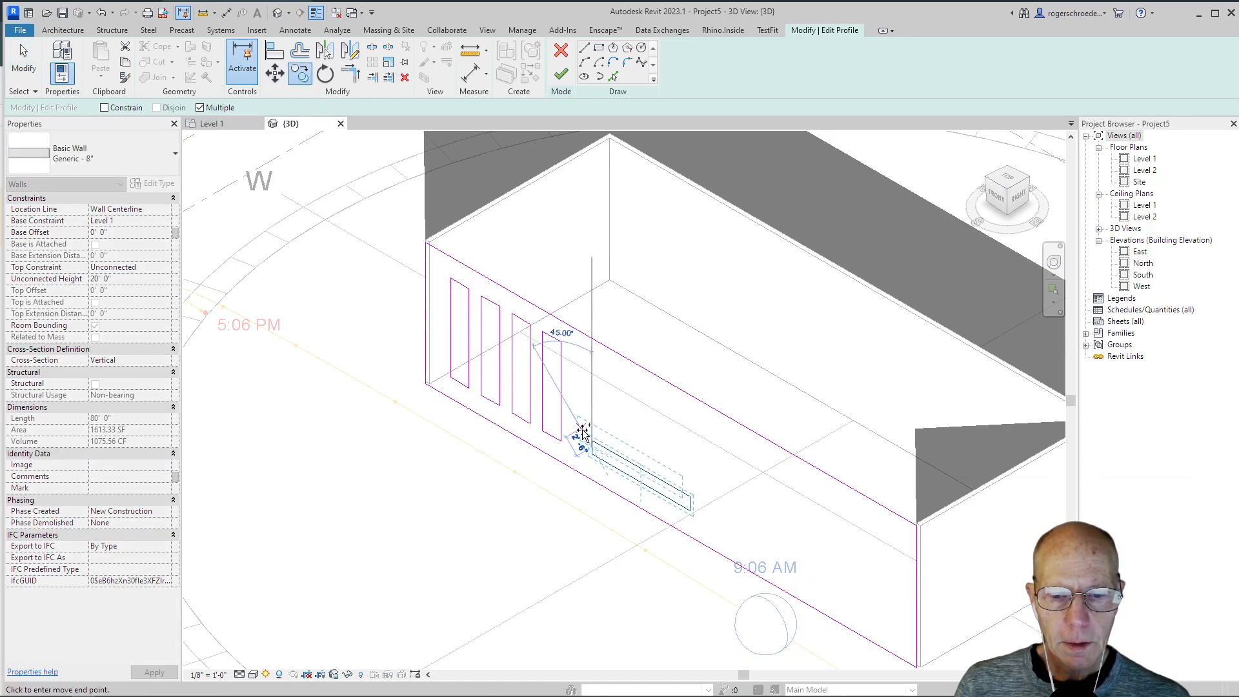
click(592, 429)
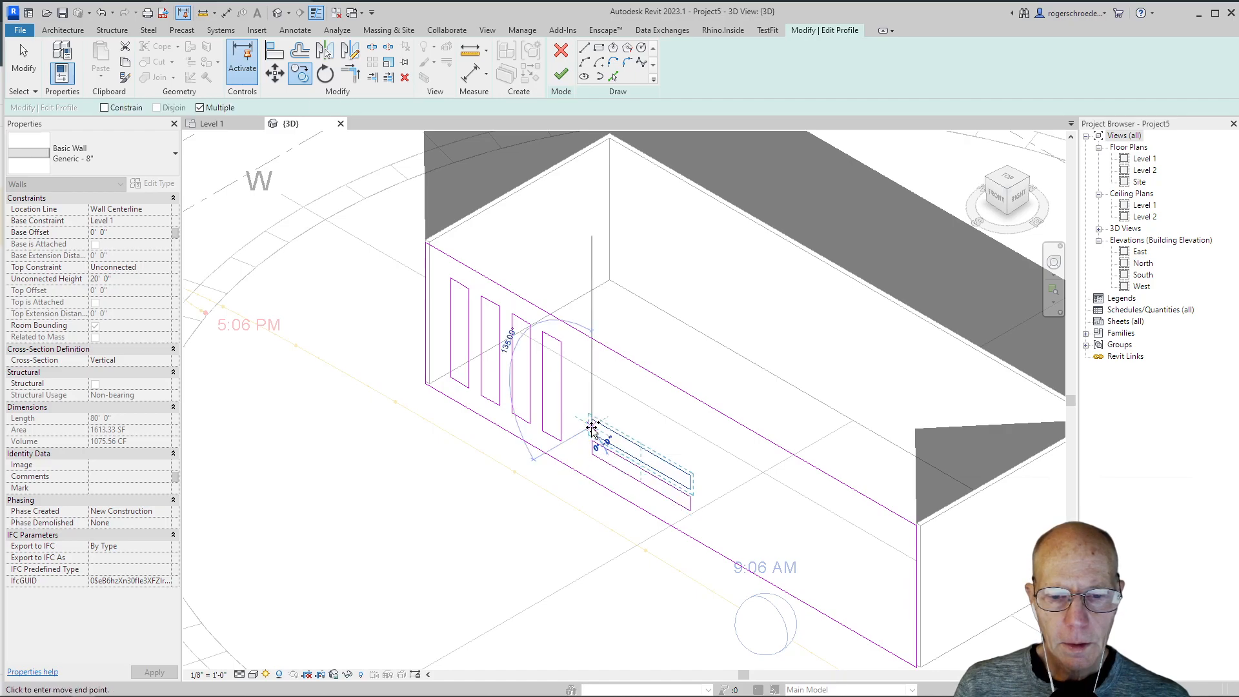
click(592, 410)
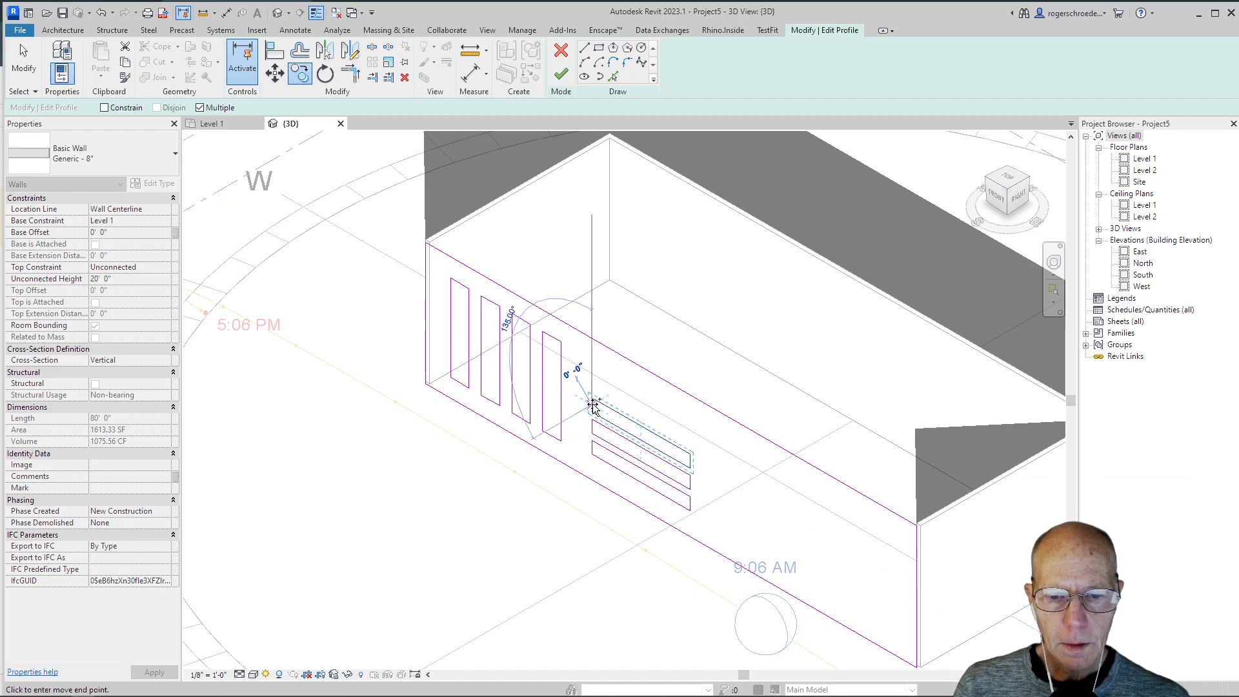
click(593, 385)
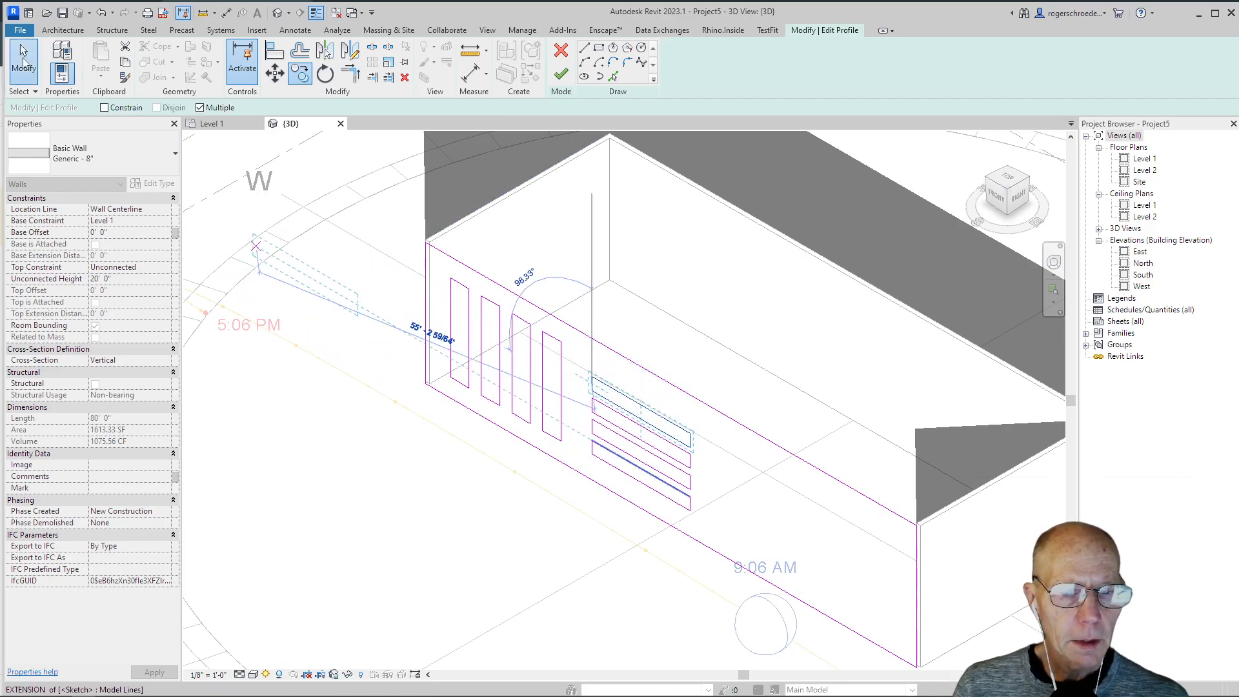
click(23, 61)
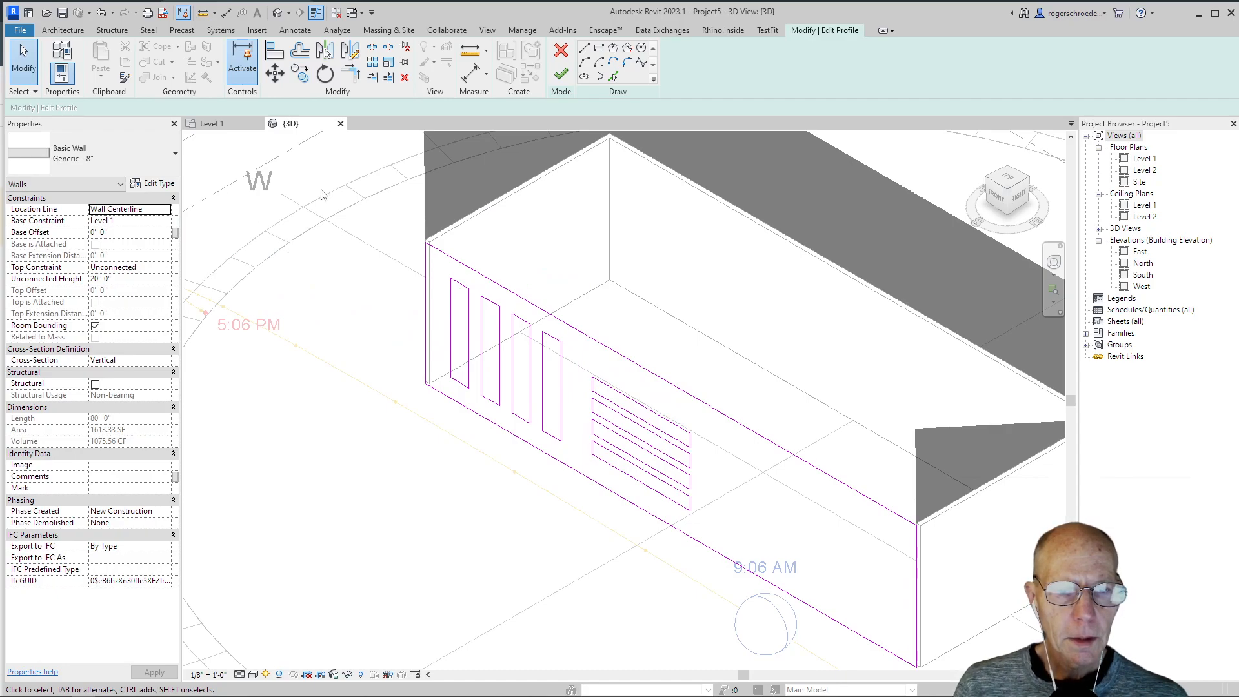
click(561, 75)
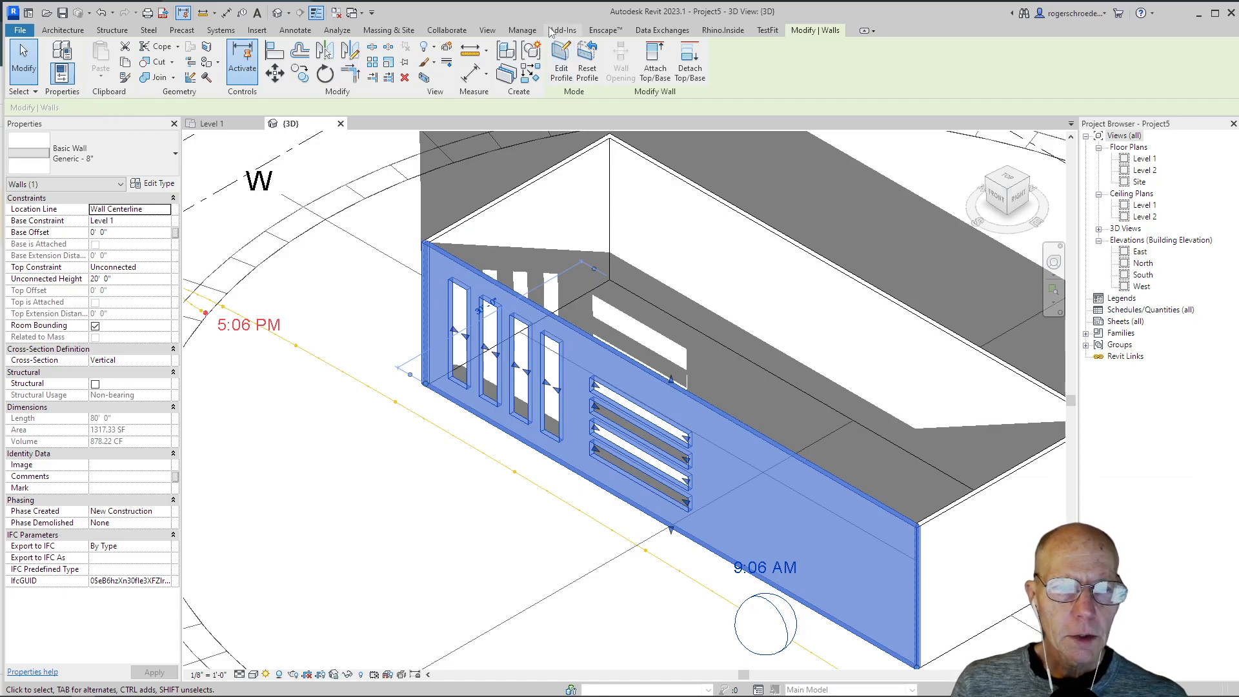
Step: In the Level 1 floor plan, start a roof by footprint and assign it to Level 2
click(219, 125)
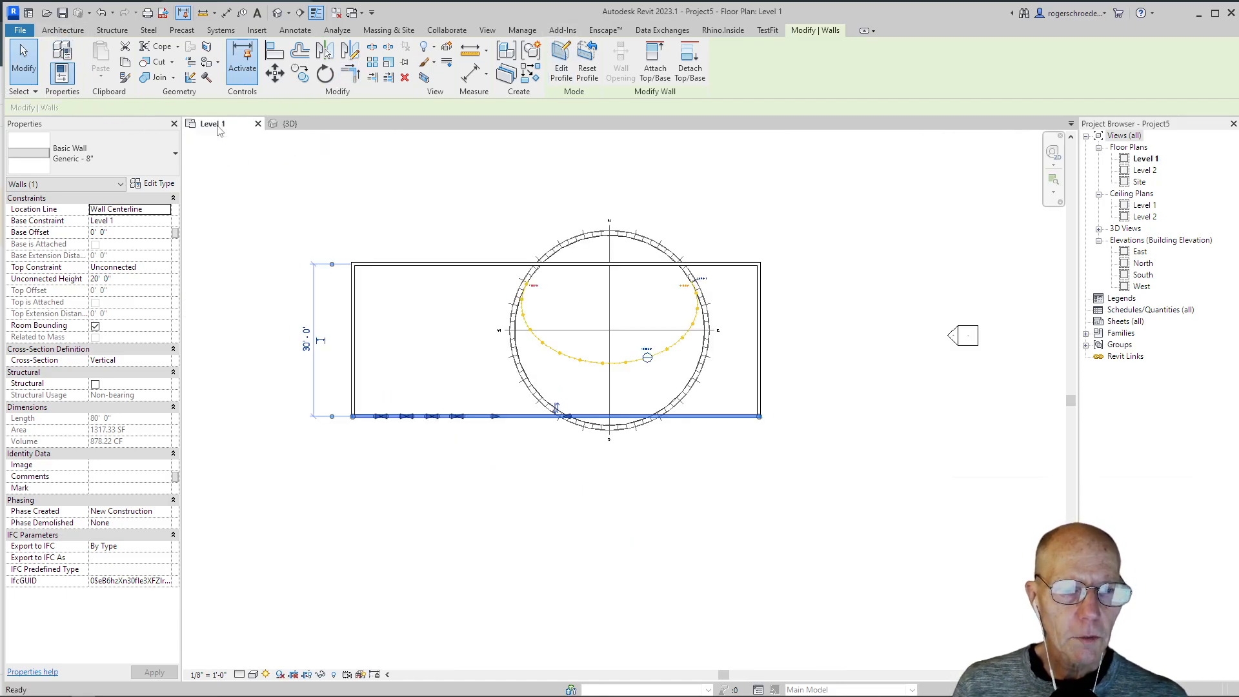
click(62, 30)
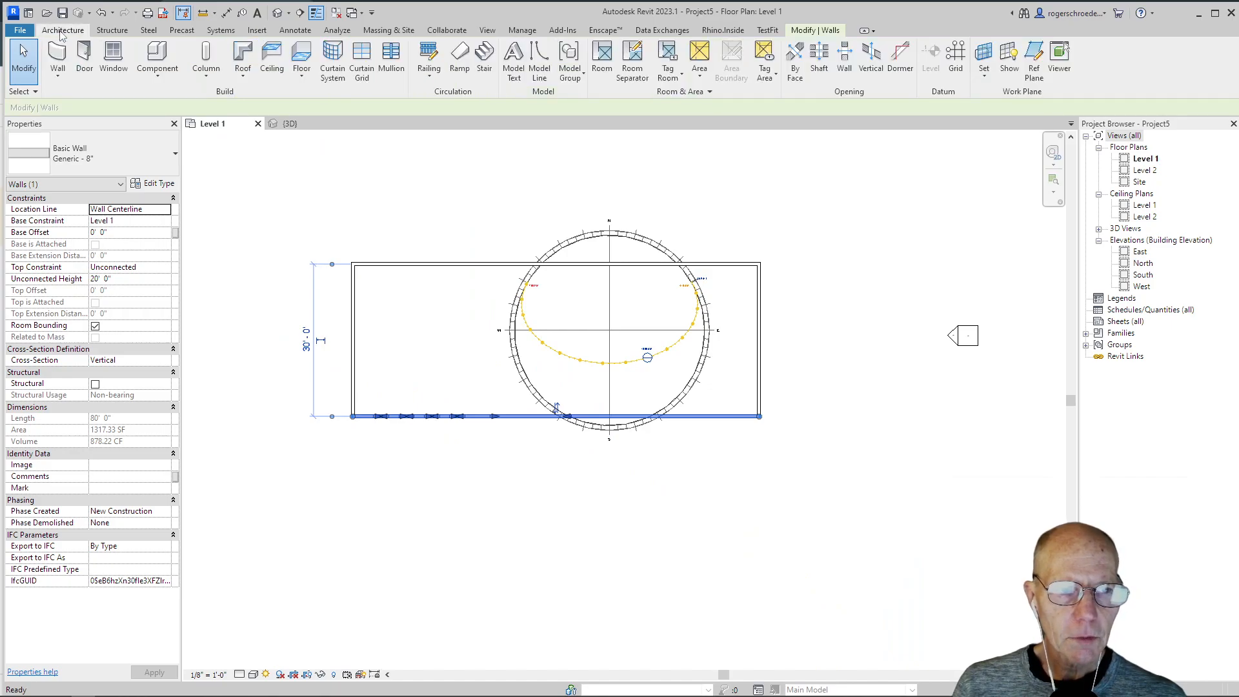
click(241, 76)
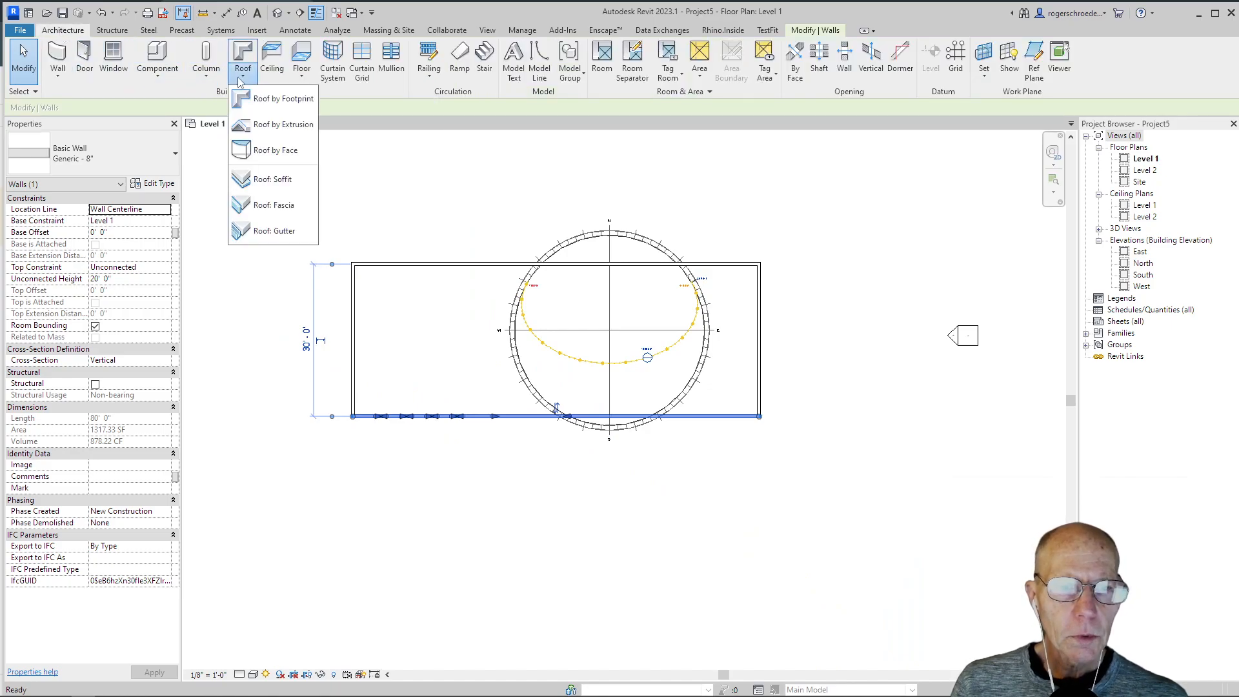
click(271, 96)
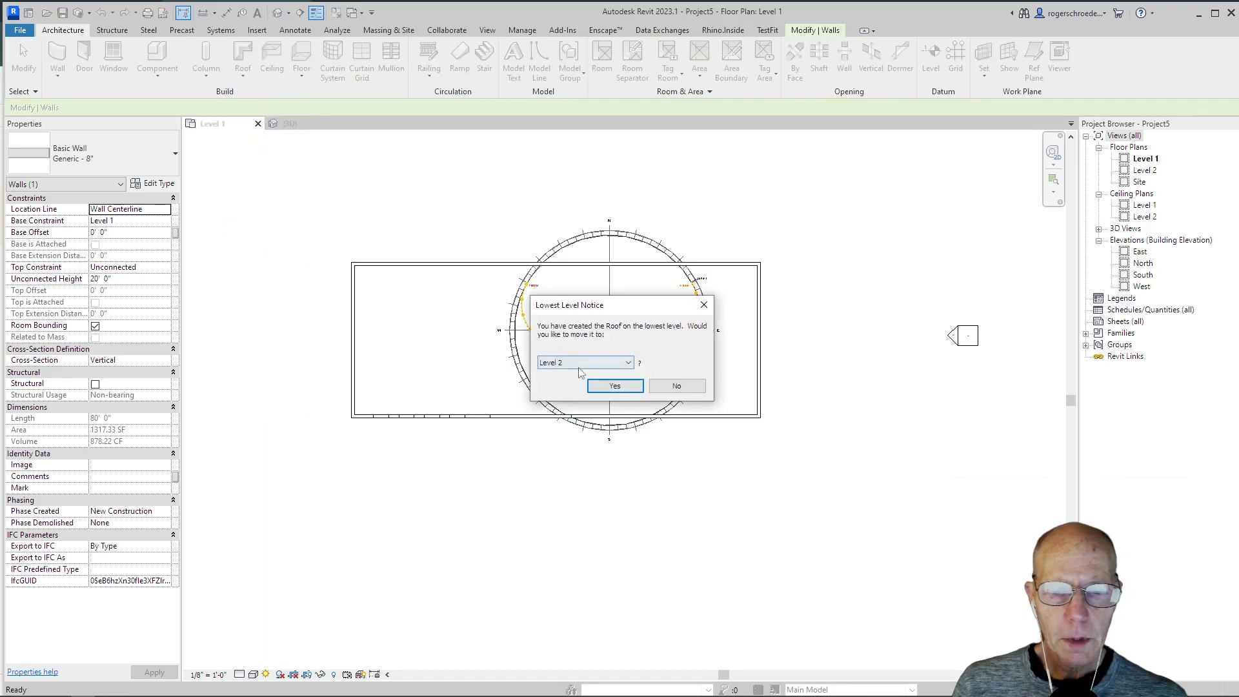
click(600, 385)
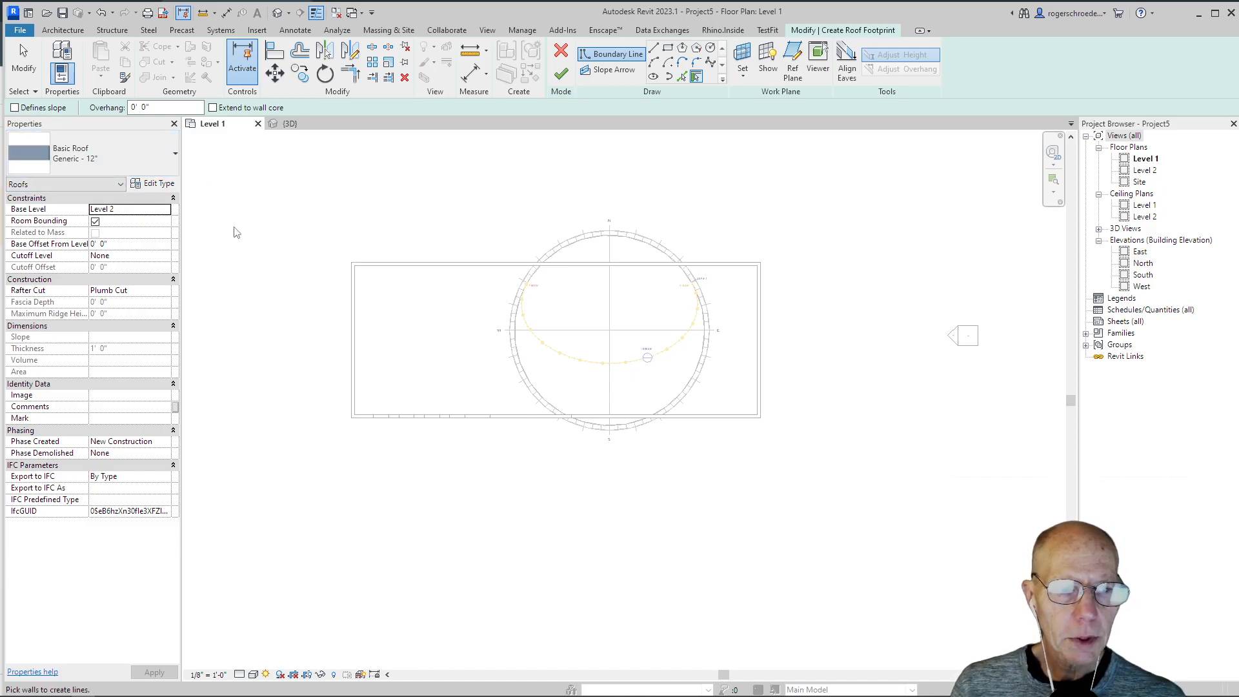
Step: Pick the four exterior walls as the roof boundary, finish the roof, and show it in the 3D view
scroll(396, 313, up, 2)
click(407, 260)
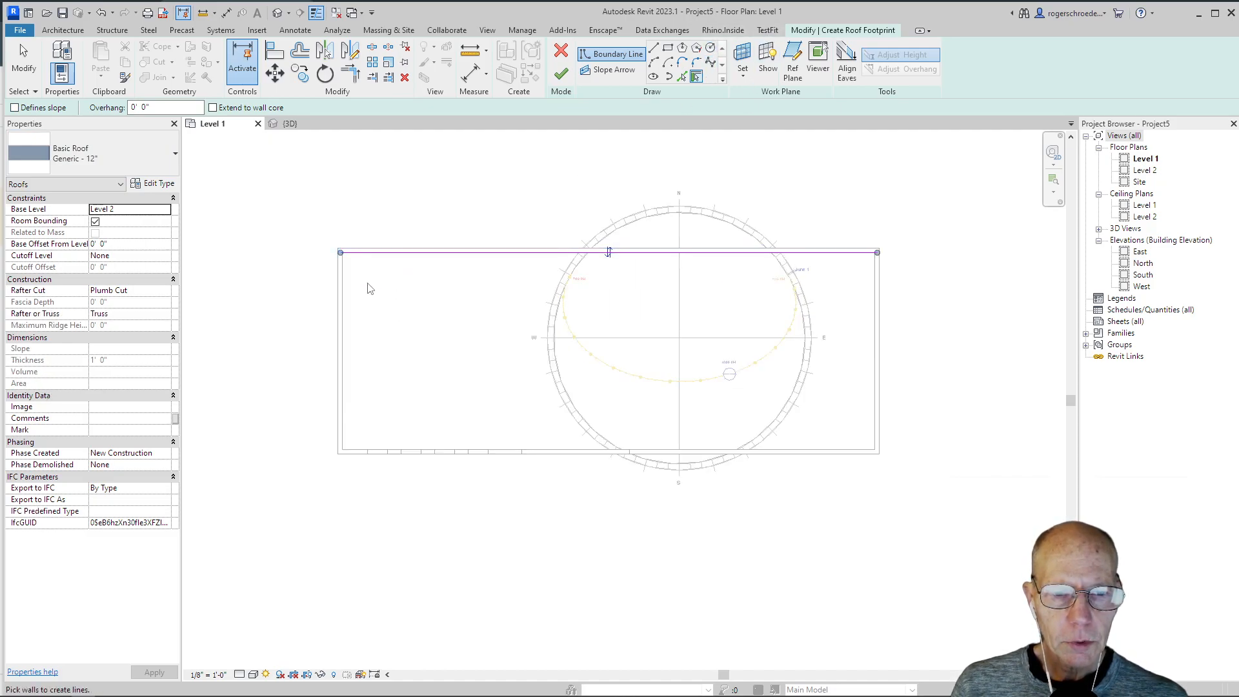
click(345, 292)
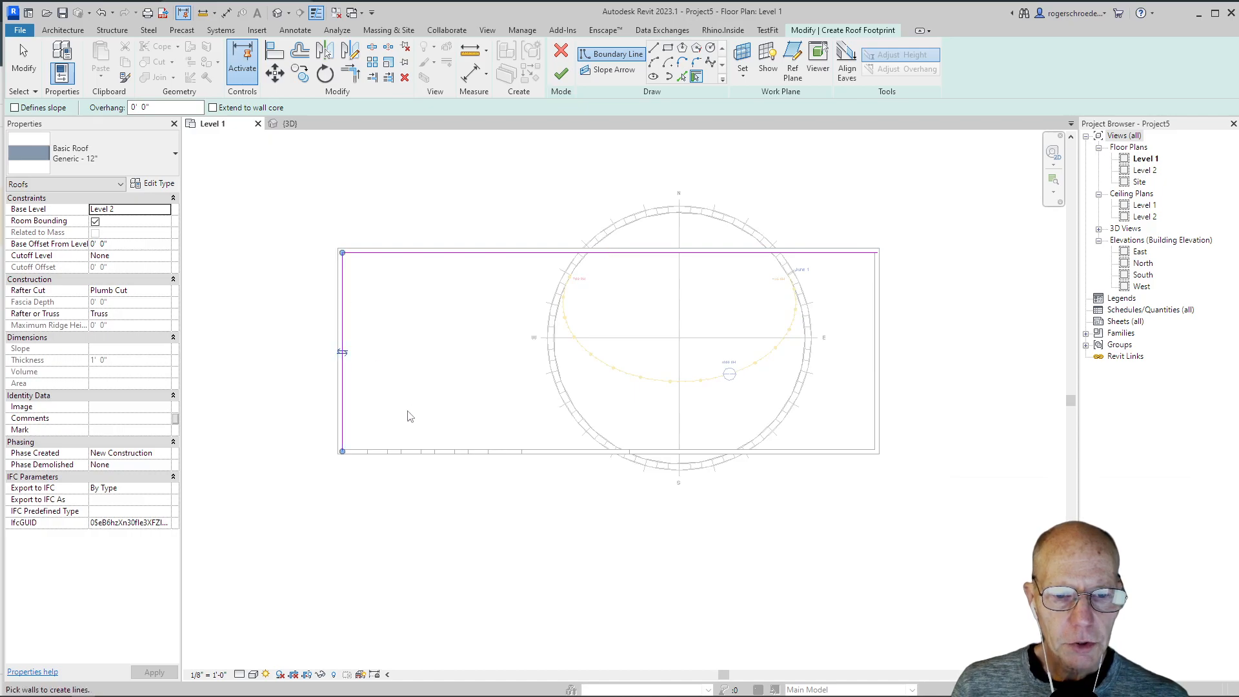
click(424, 450)
click(871, 388)
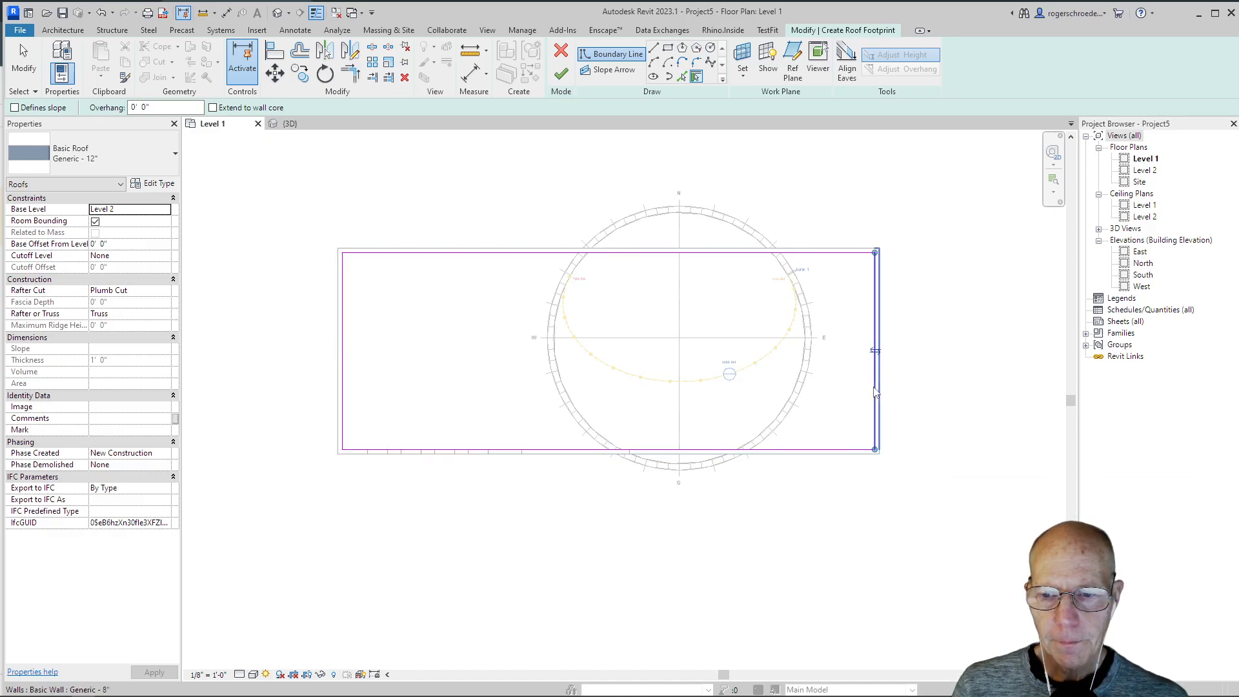
click(561, 74)
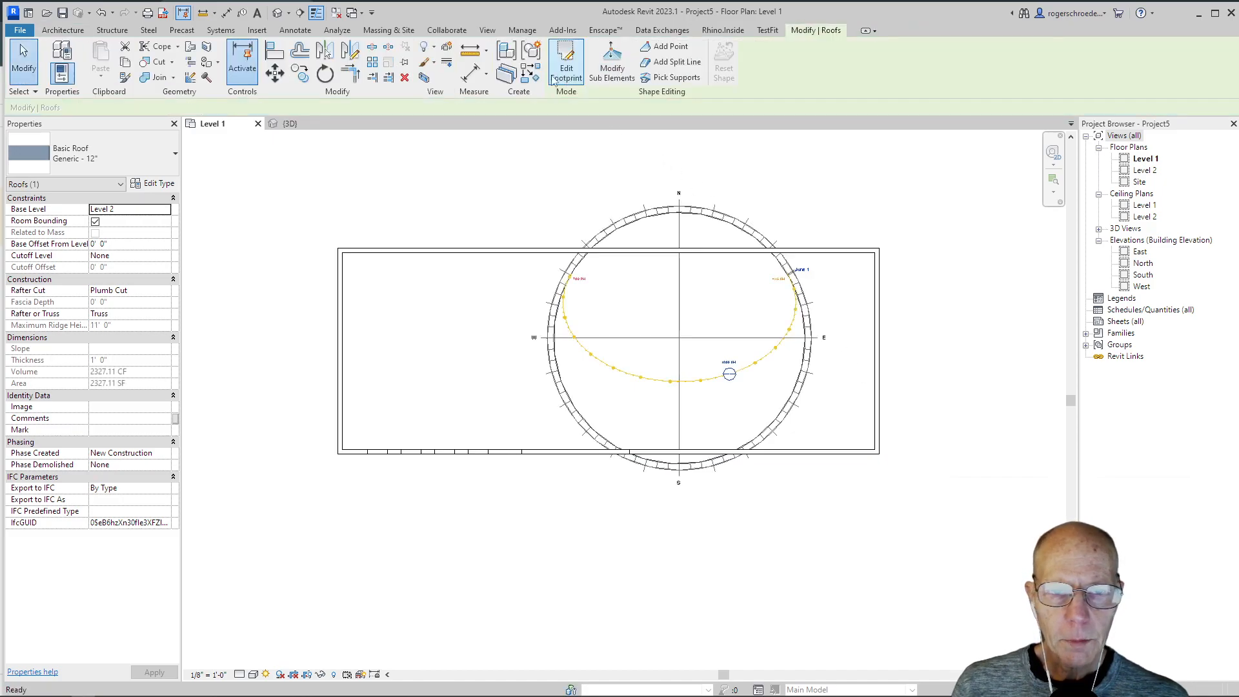
click(291, 124)
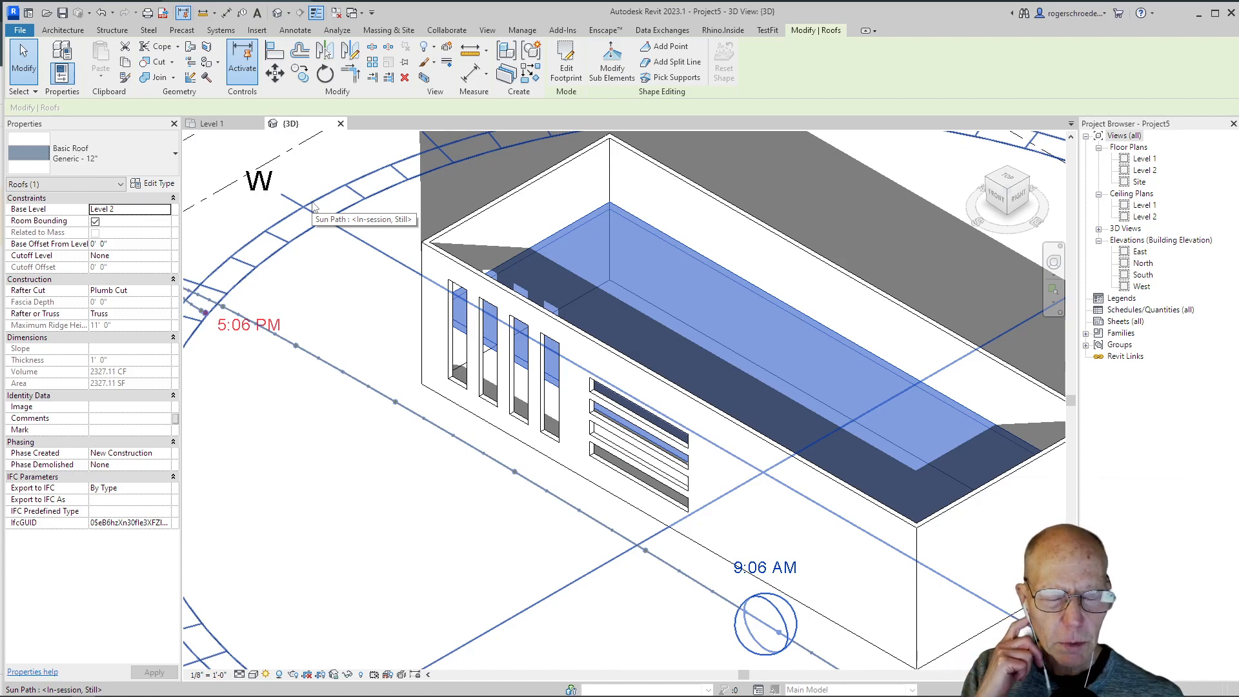
Step: Set the elevation of Level 2 to 19' in the 3D view so the roof sits higher on the walls
mouse_move(317, 335)
middle_down()
mouse_move(513, 396)
mouse_move(791, 271)
mouse_move(824, 292)
middle_up()
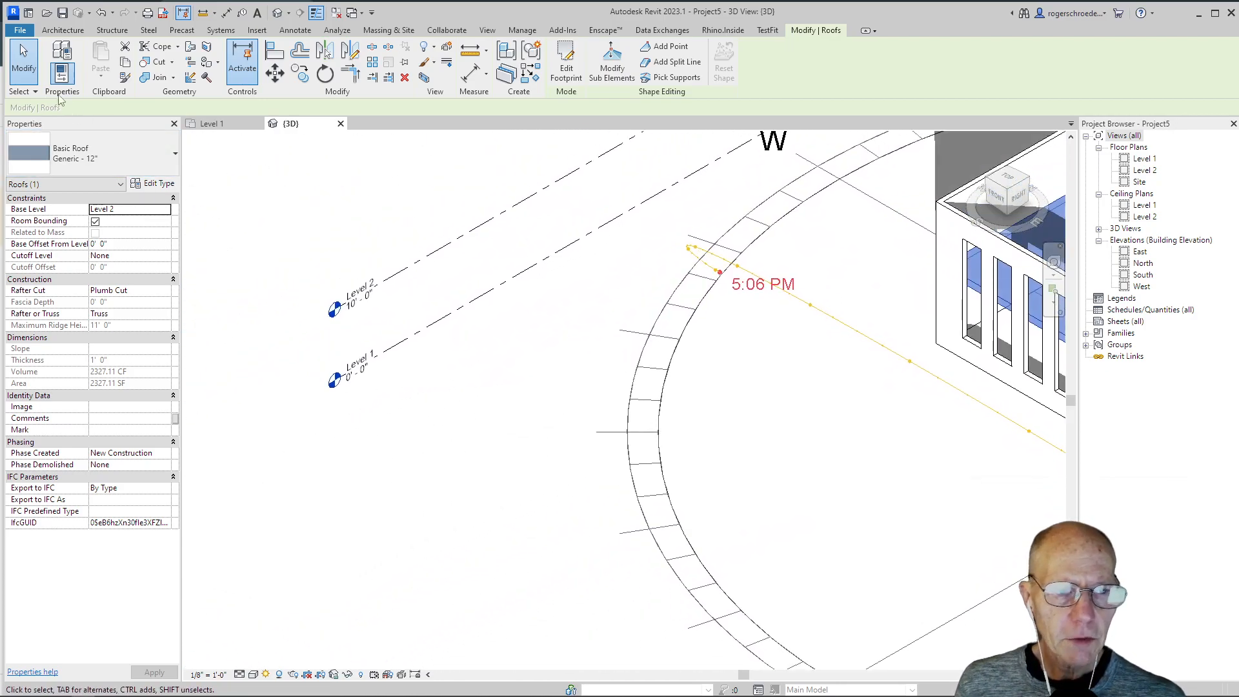
click(18, 76)
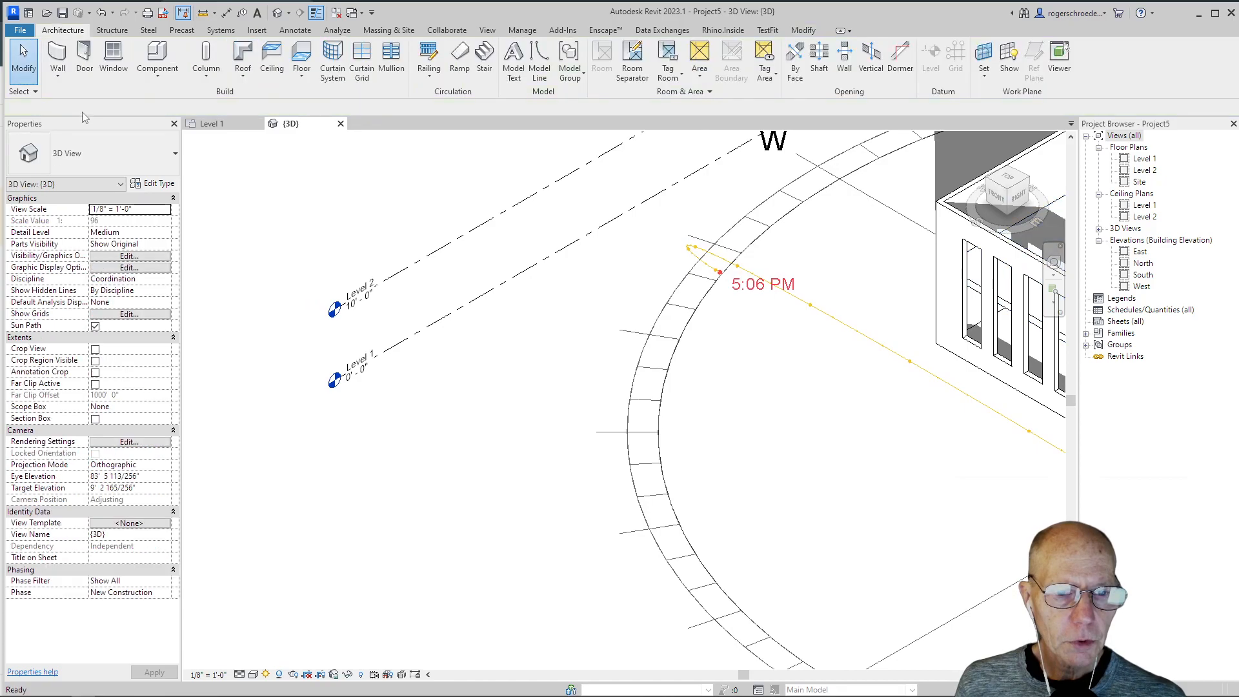
click(351, 312)
click(351, 310)
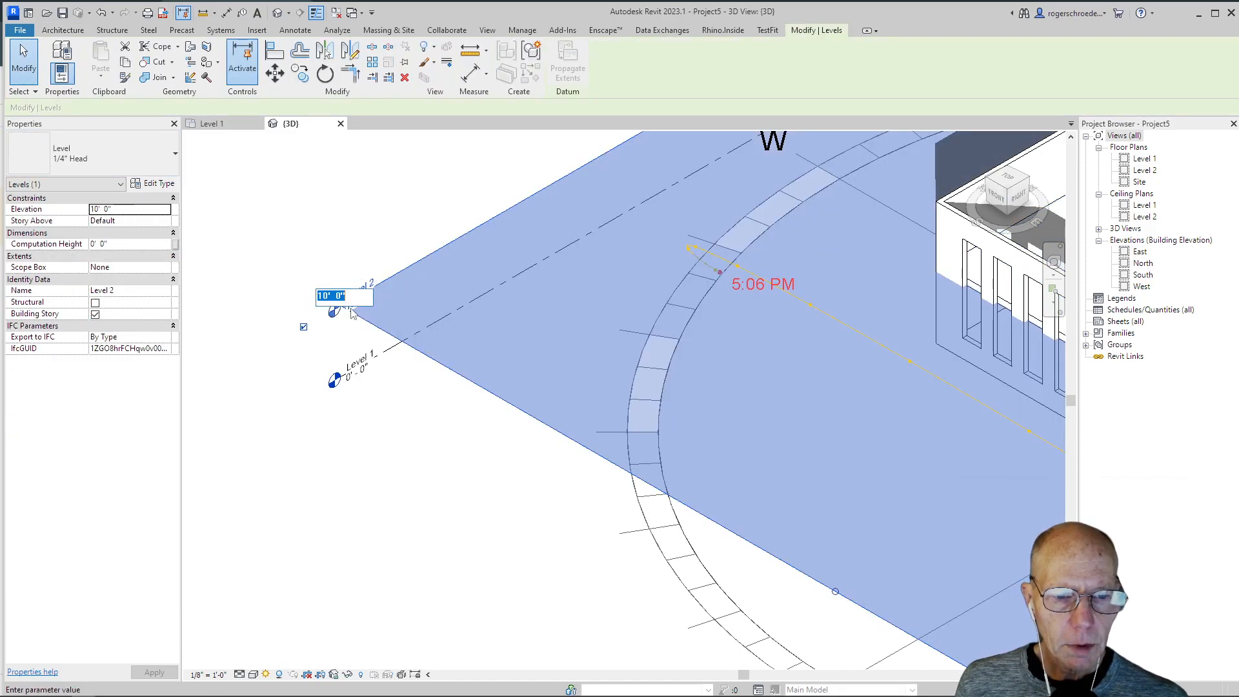
click(325, 296)
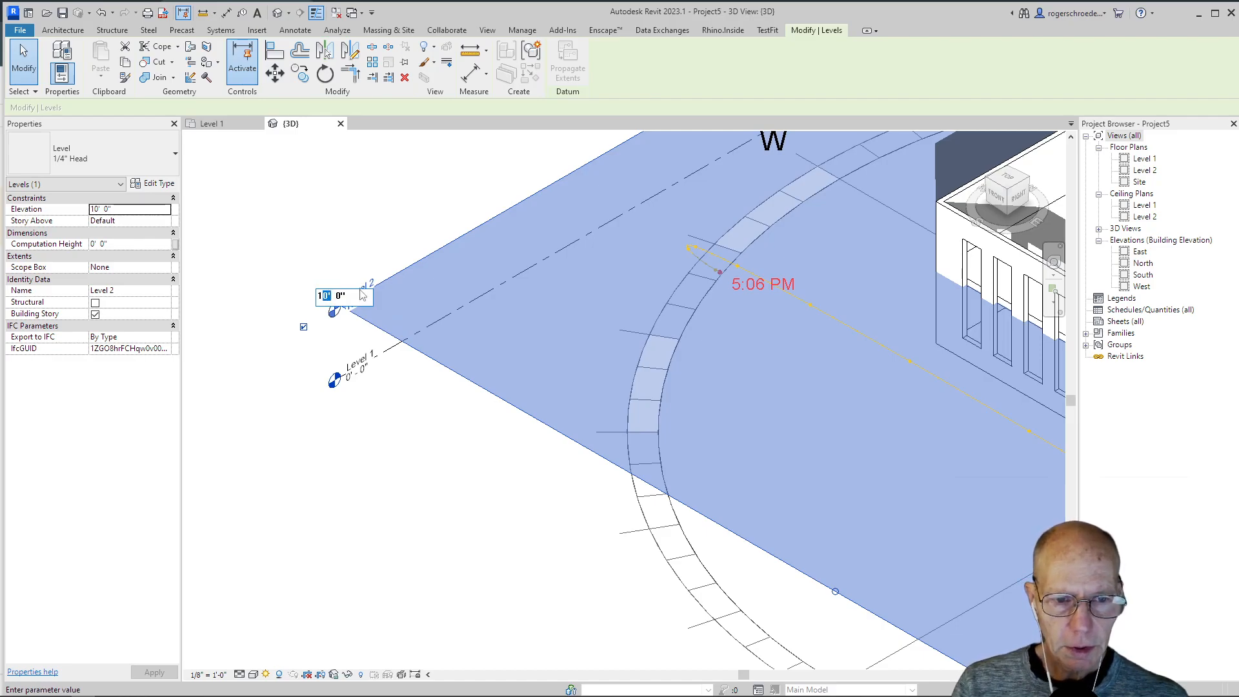
text(9)
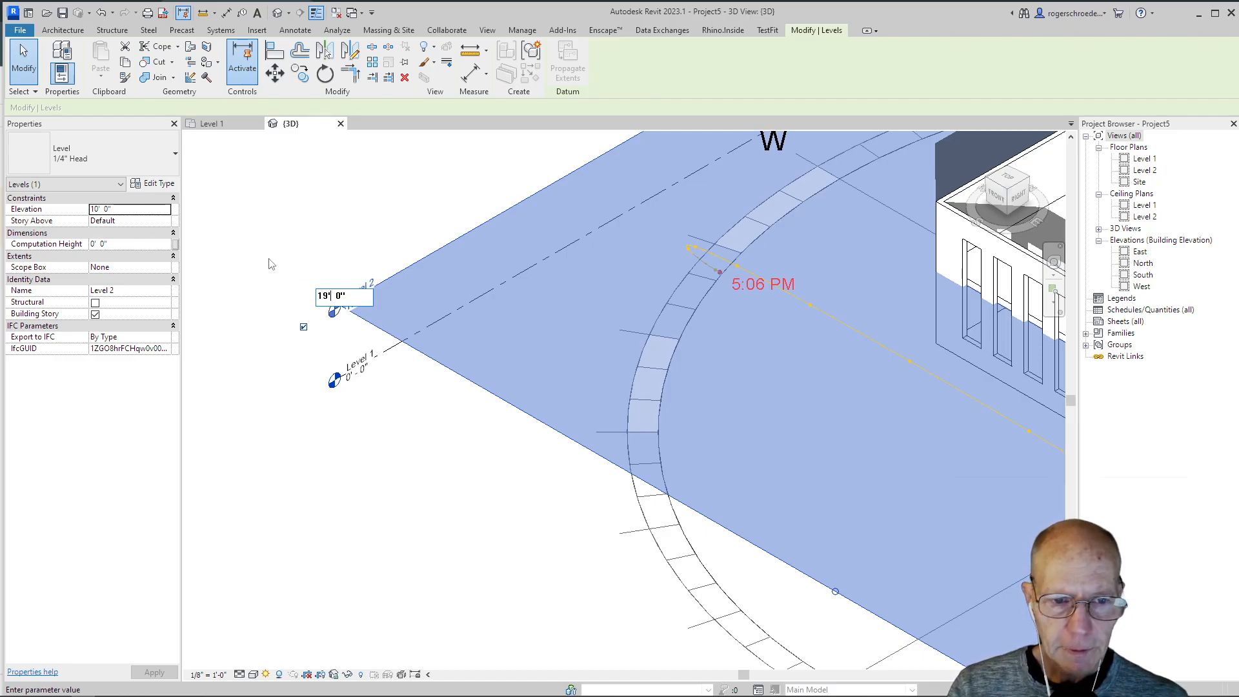
key(Return)
click(313, 258)
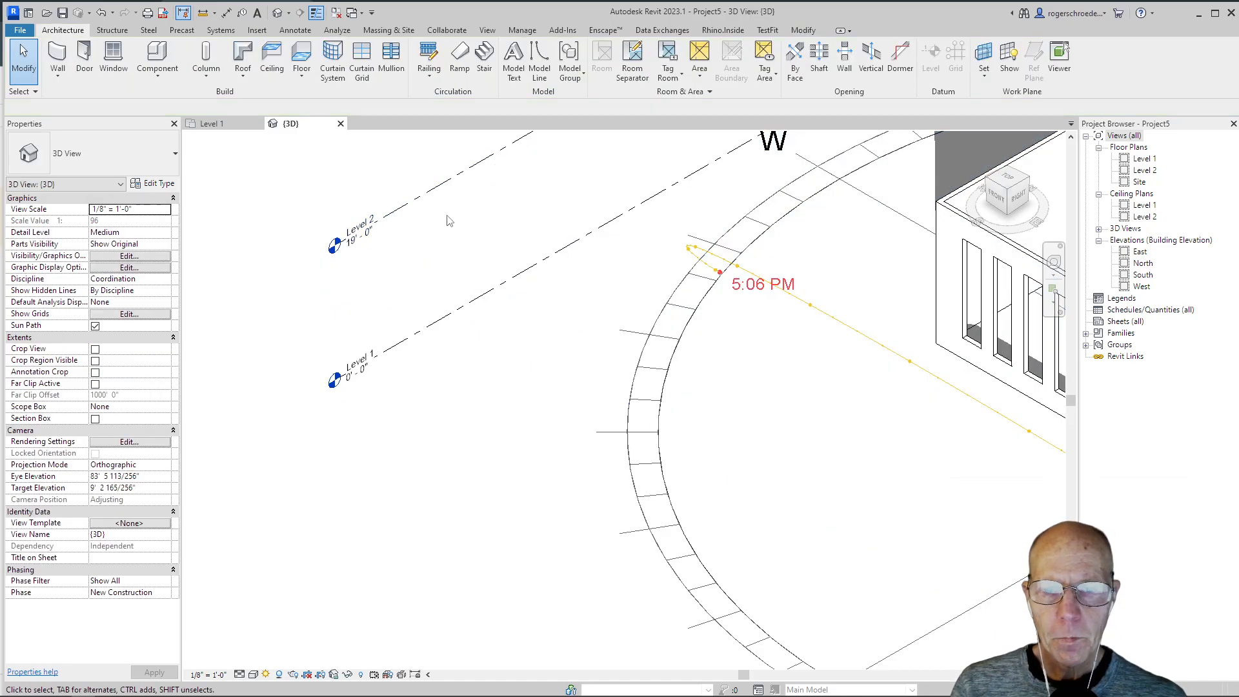
scroll(545, 264, down, 2)
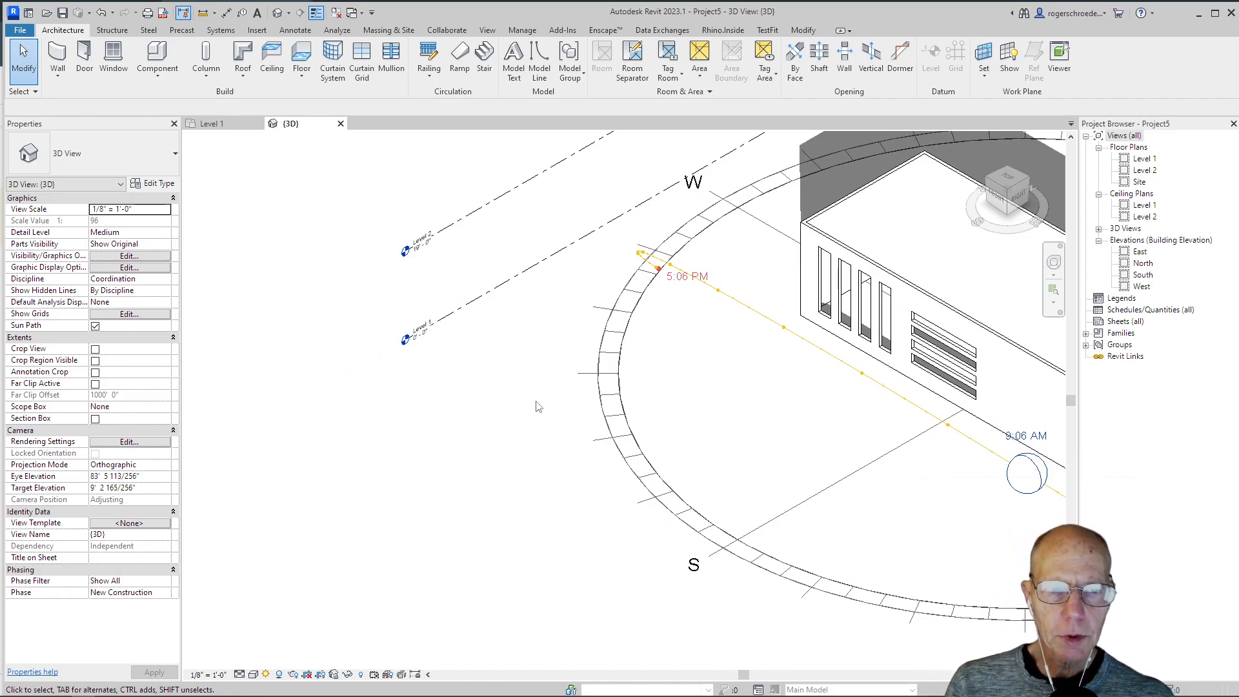
Step: In the Level 1 floor plan, turn the sun path off and back on to refit it around the building
click(219, 124)
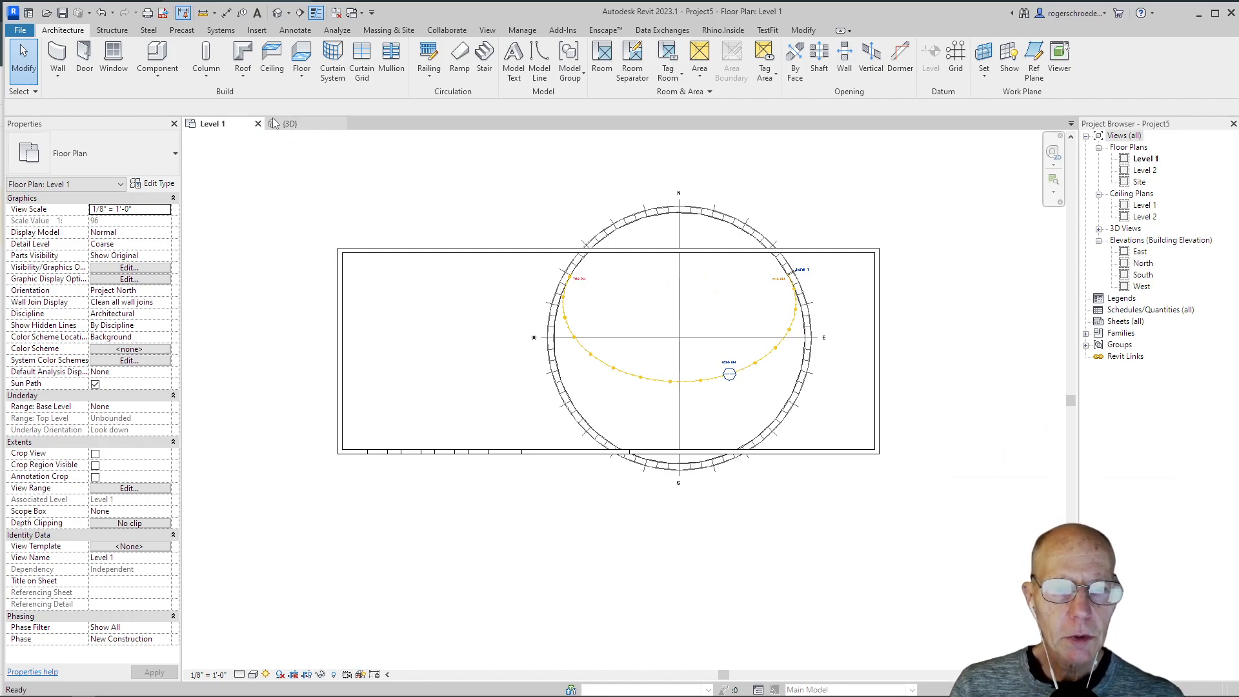
click(266, 675)
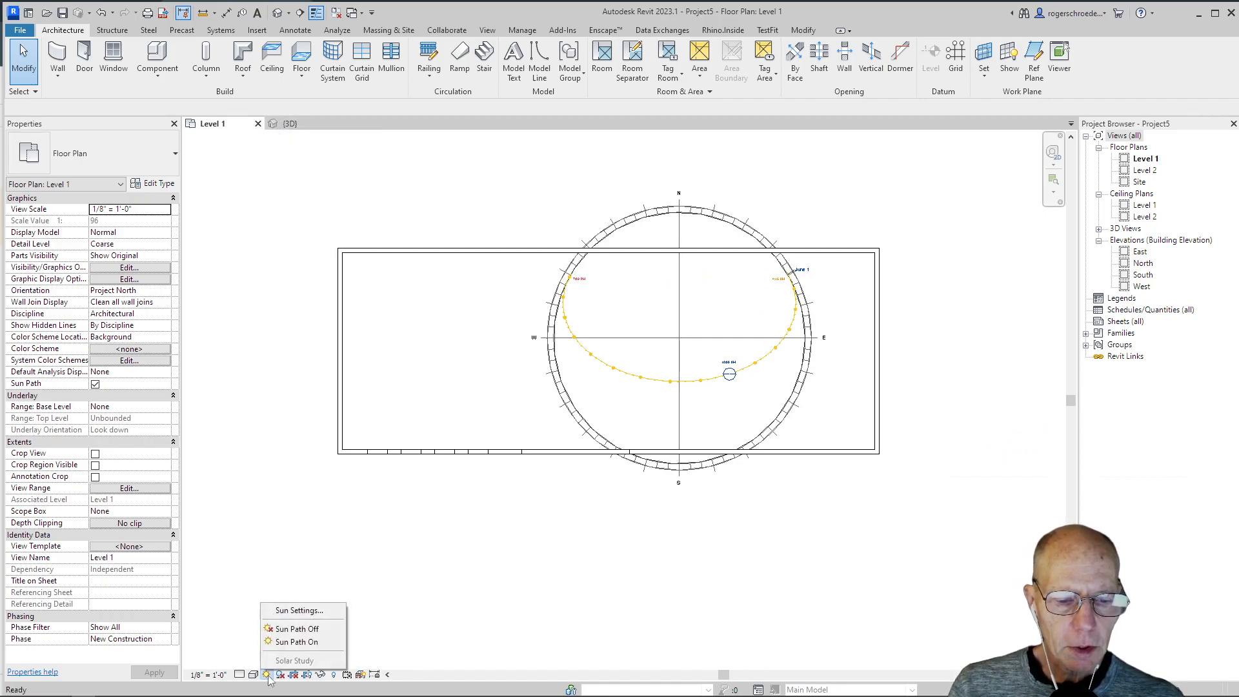
click(297, 629)
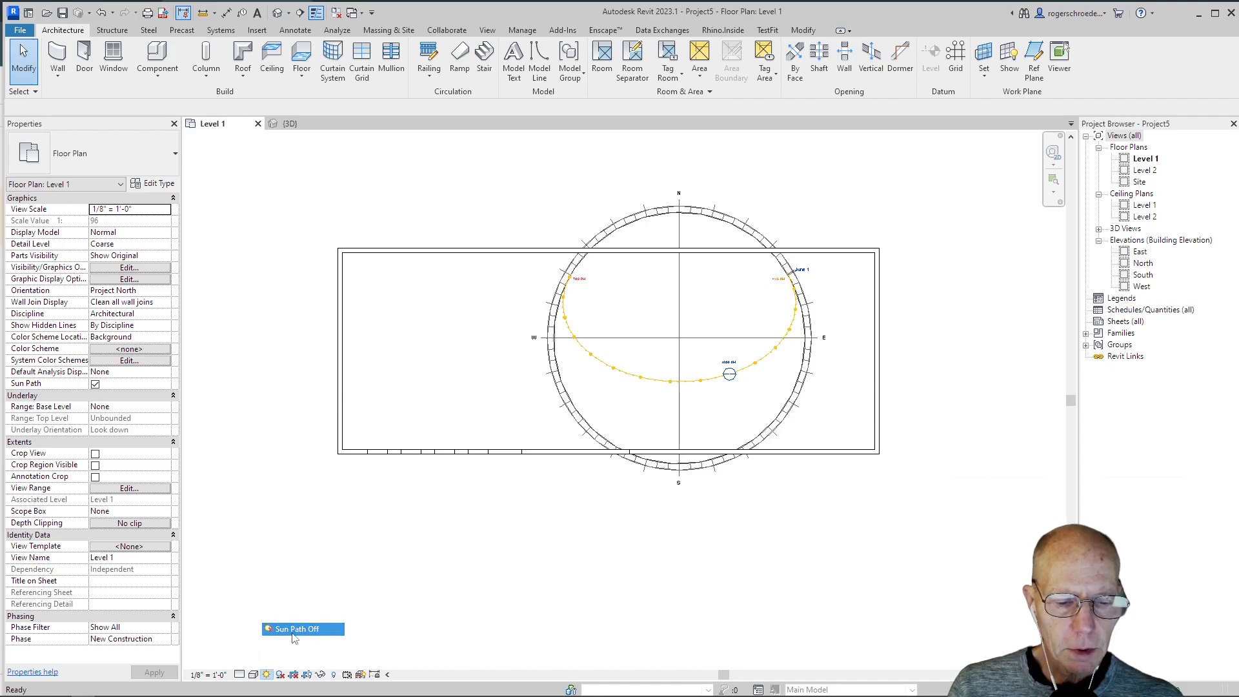
click(267, 674)
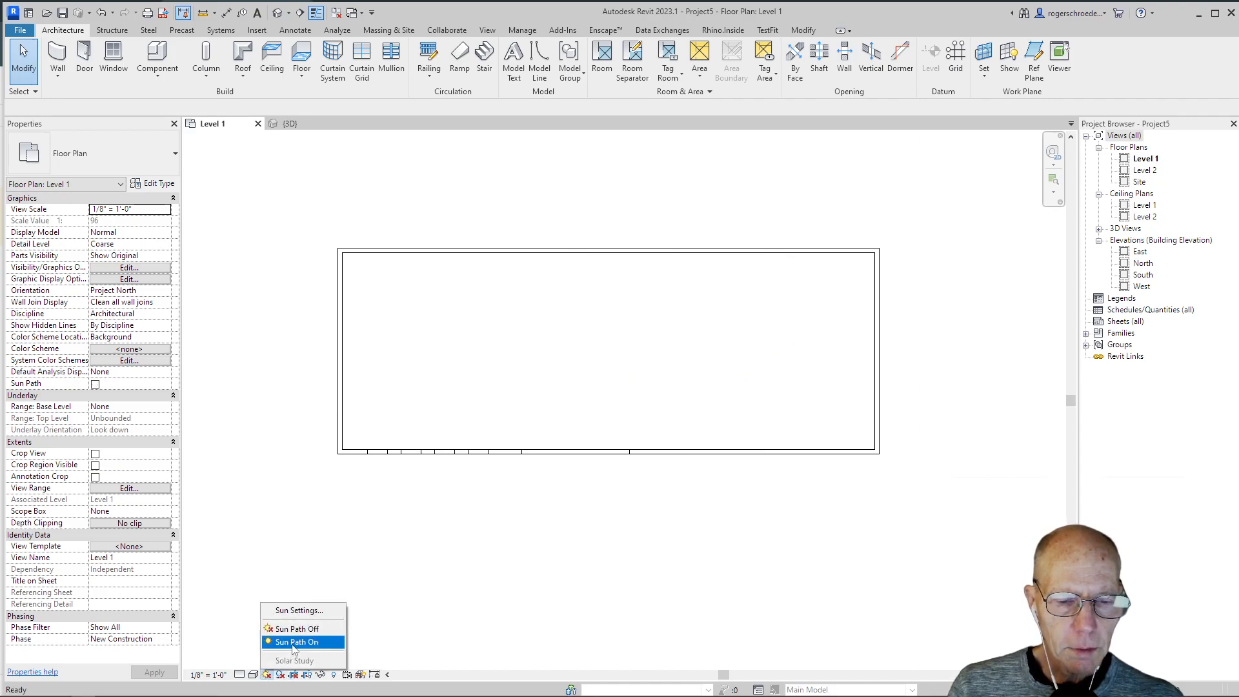
click(294, 641)
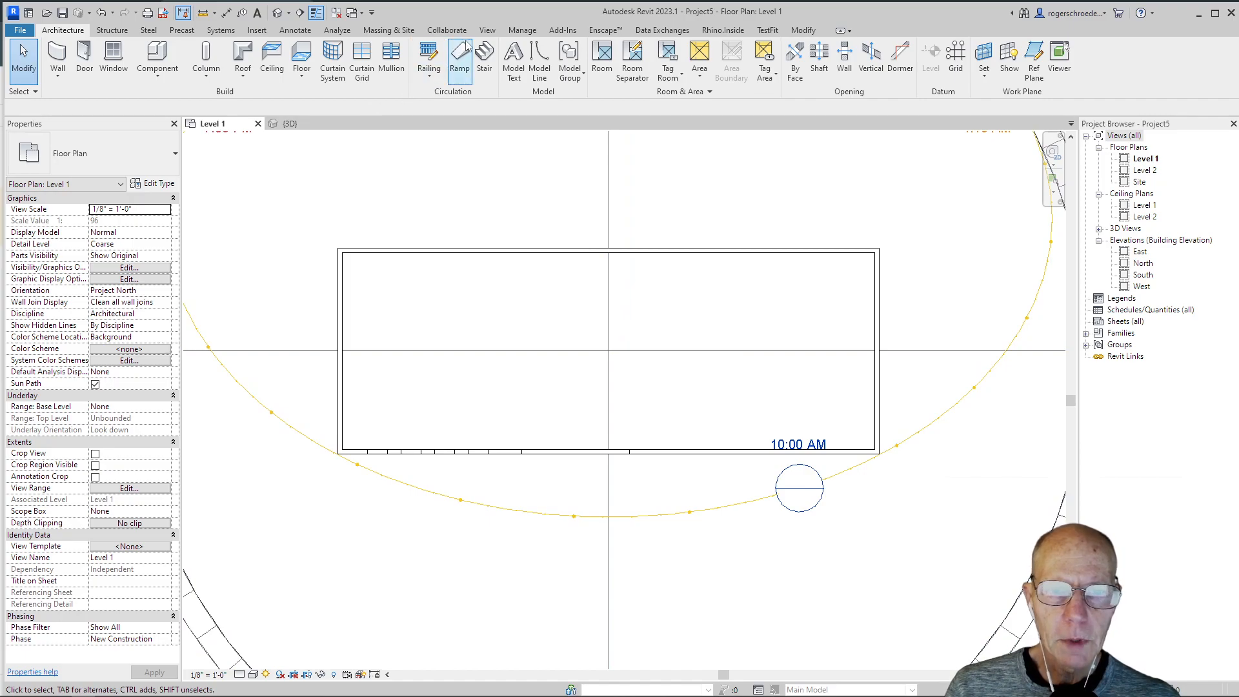
Step: Place a perspective camera just inside the east wall, aimed due west past the opposite wall, with a 5' 6" eye offset from Level 1
click(488, 31)
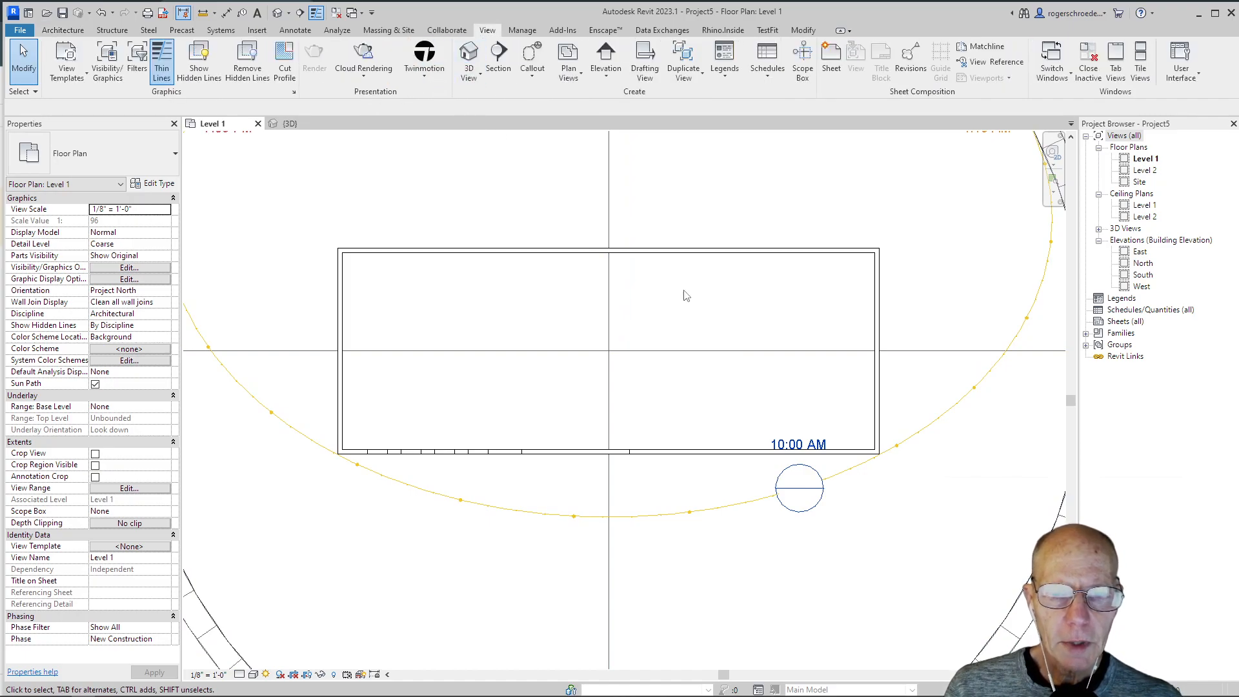
click(469, 74)
click(493, 125)
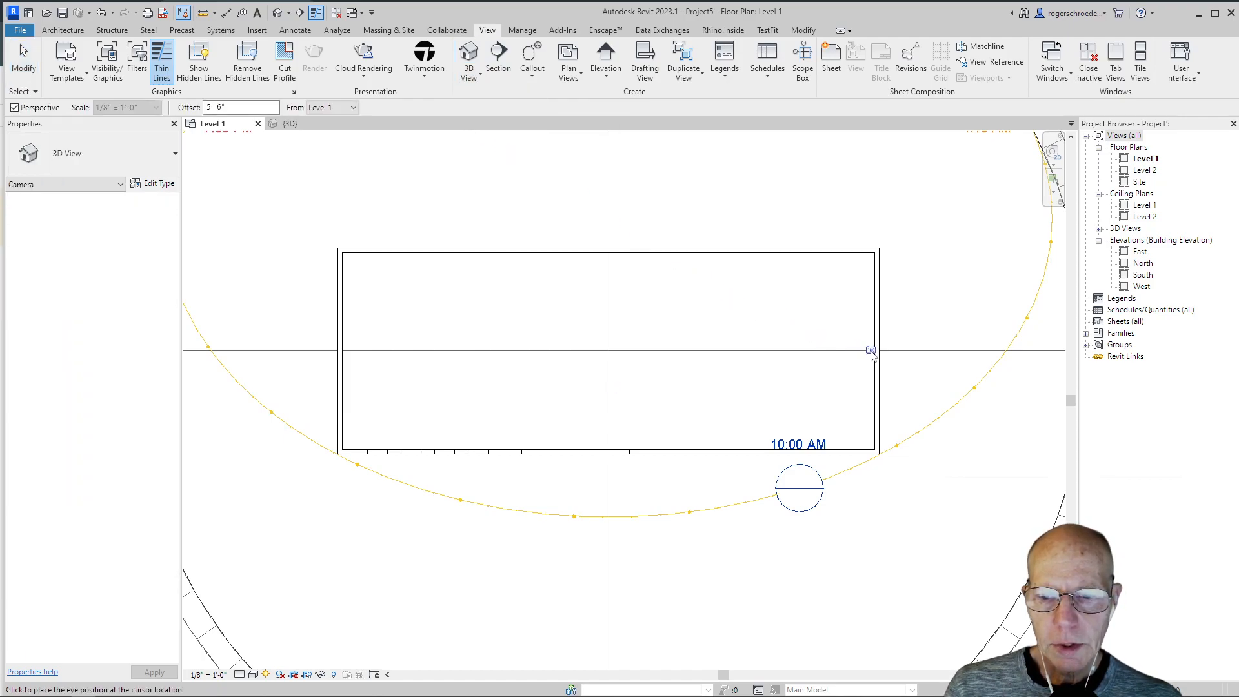
click(868, 351)
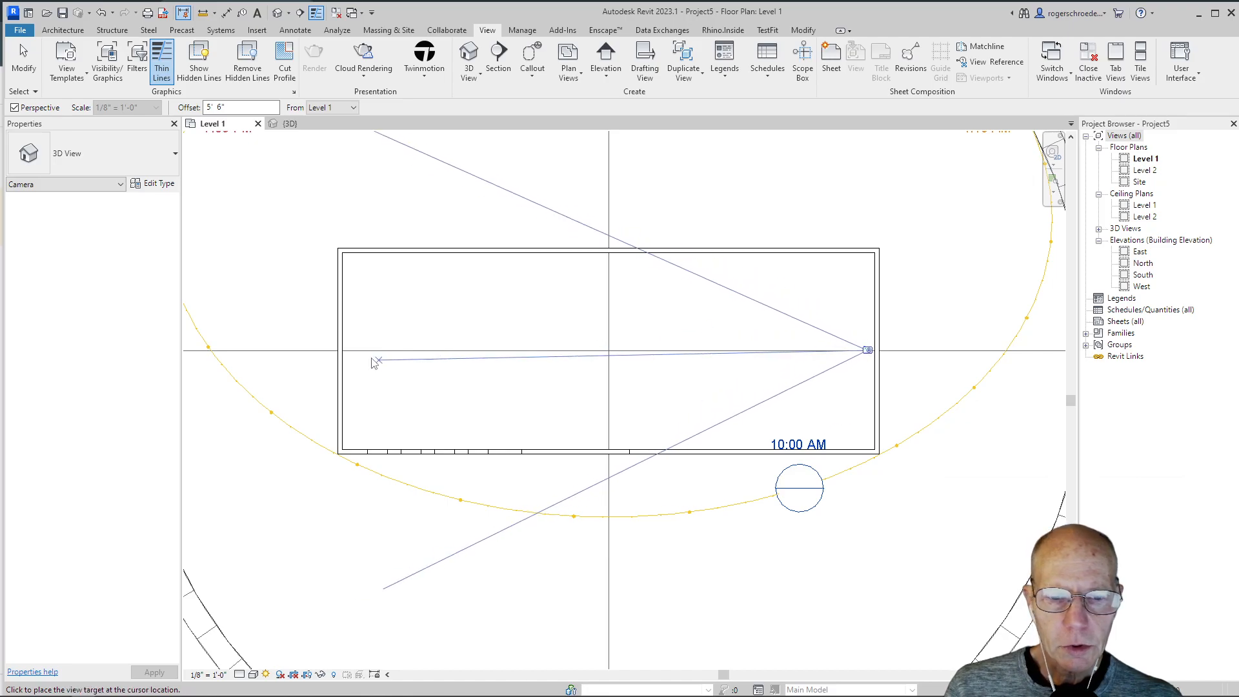
click(257, 354)
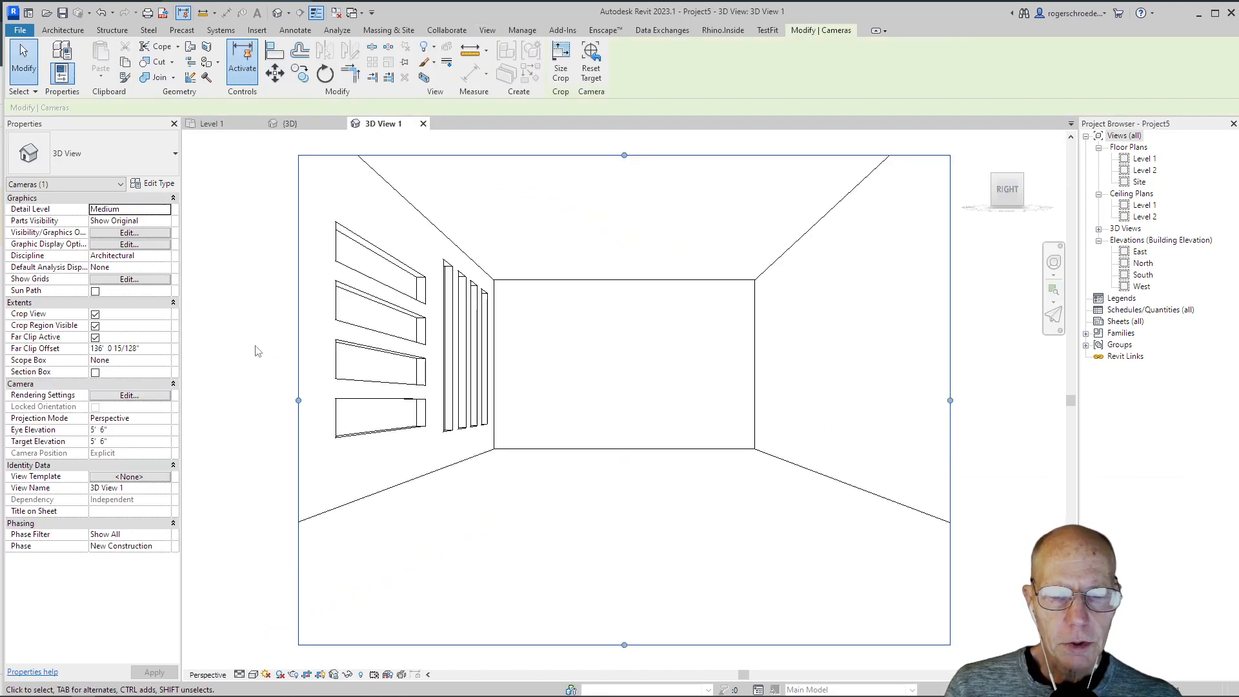
click(238, 254)
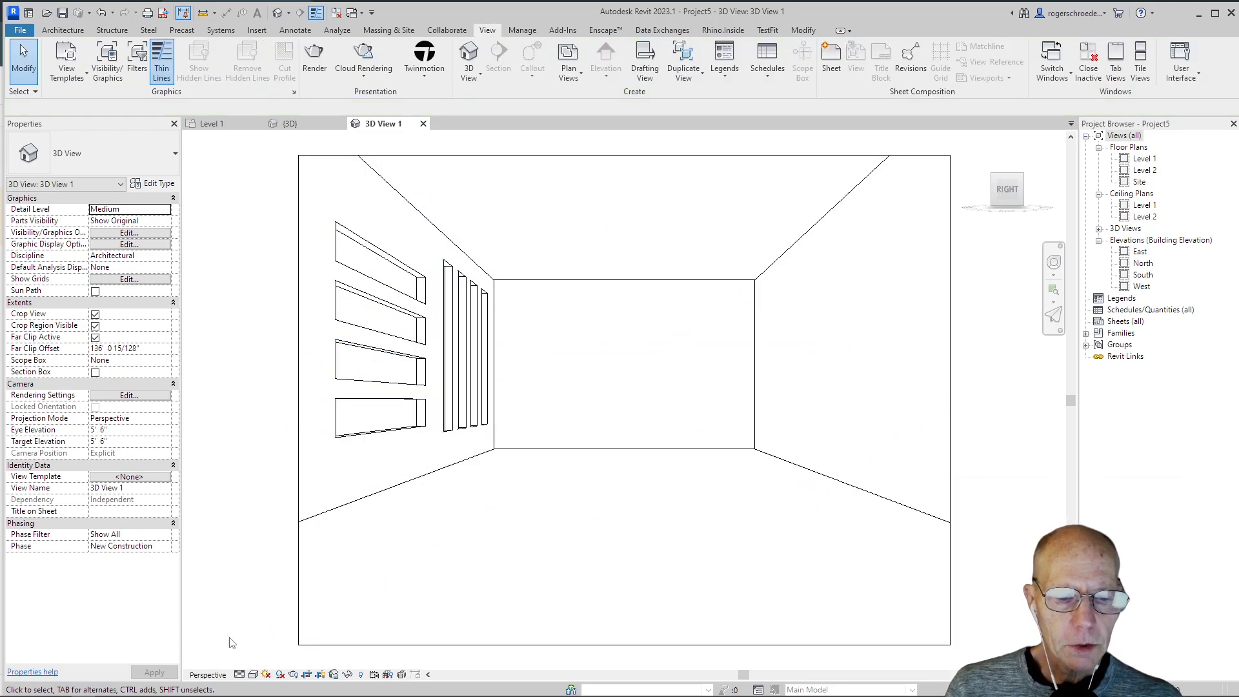
Step: Turn on shadows and the sun path in the camera view, using the specified project location, date and time
click(281, 676)
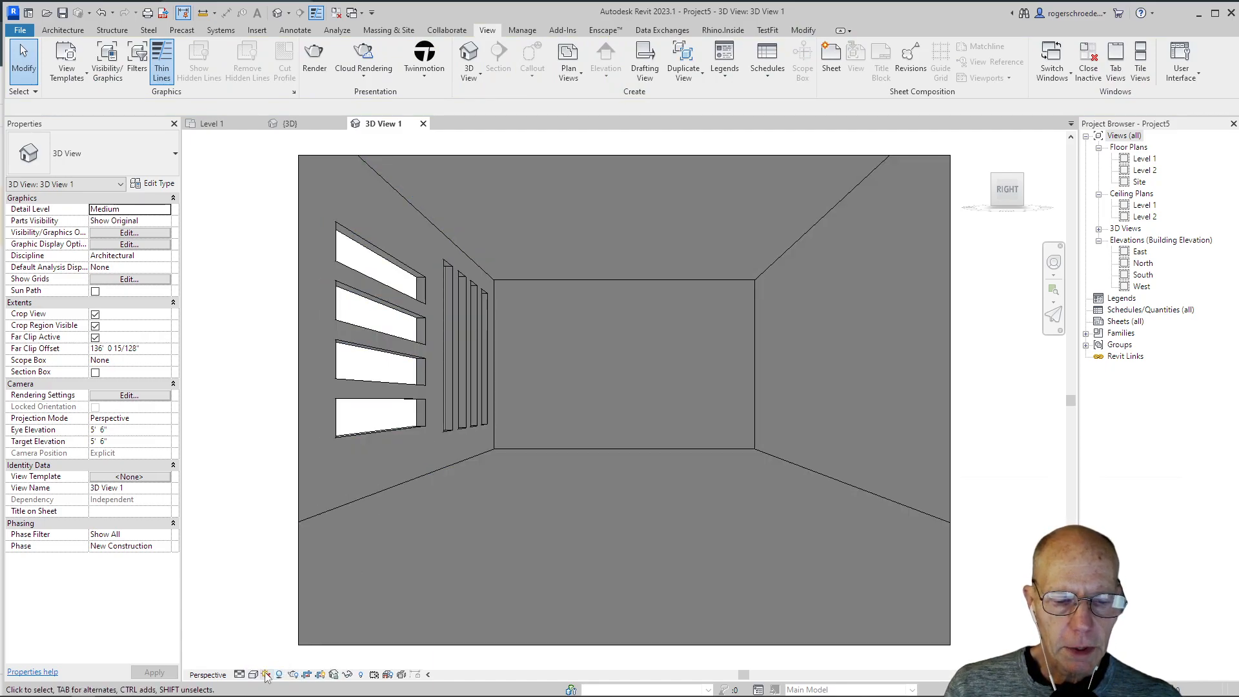
click(265, 674)
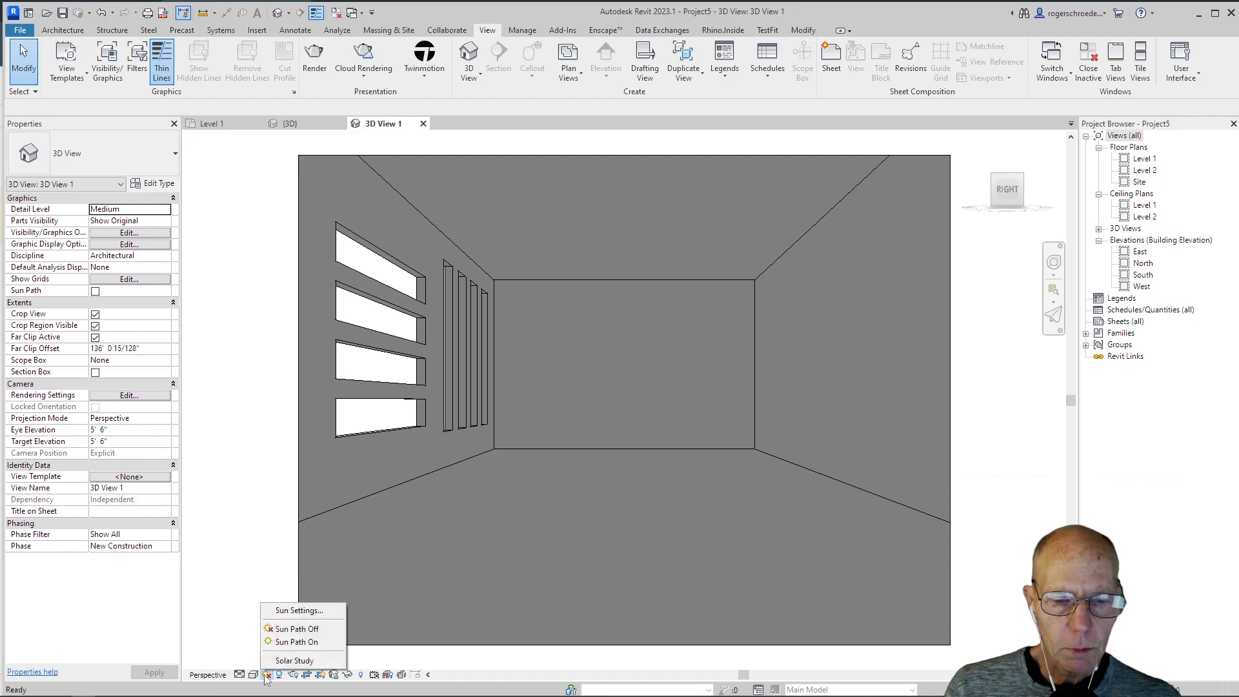
click(281, 642)
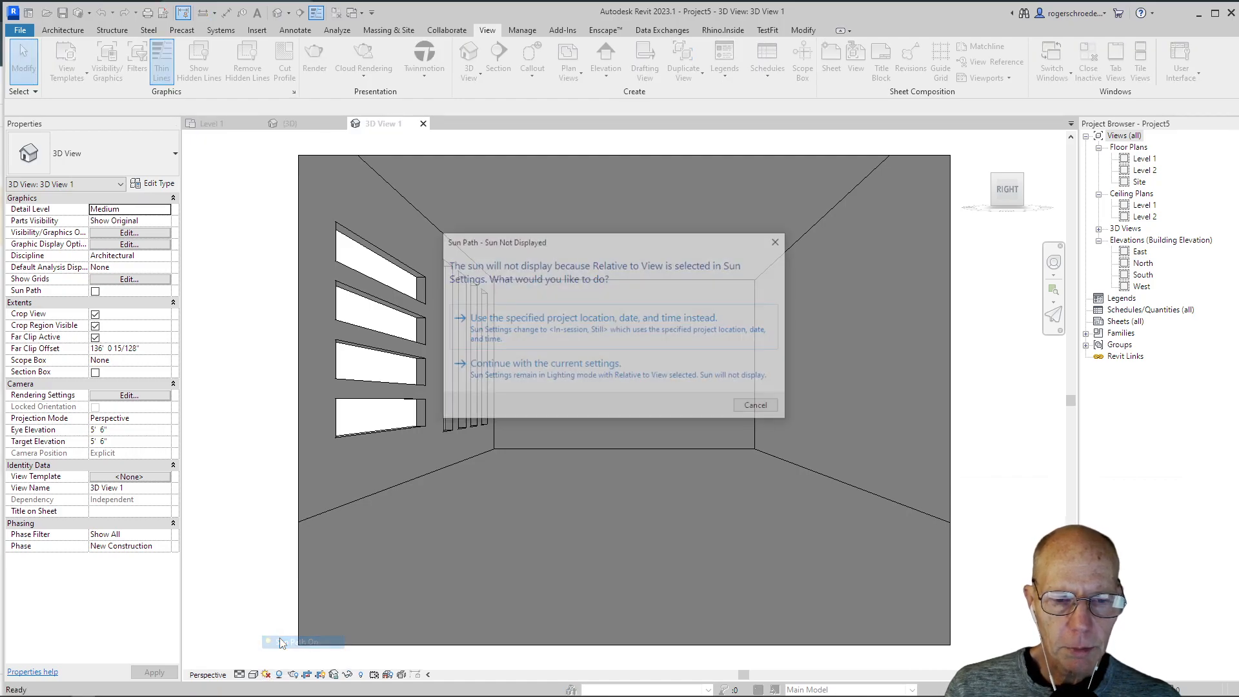
click(556, 320)
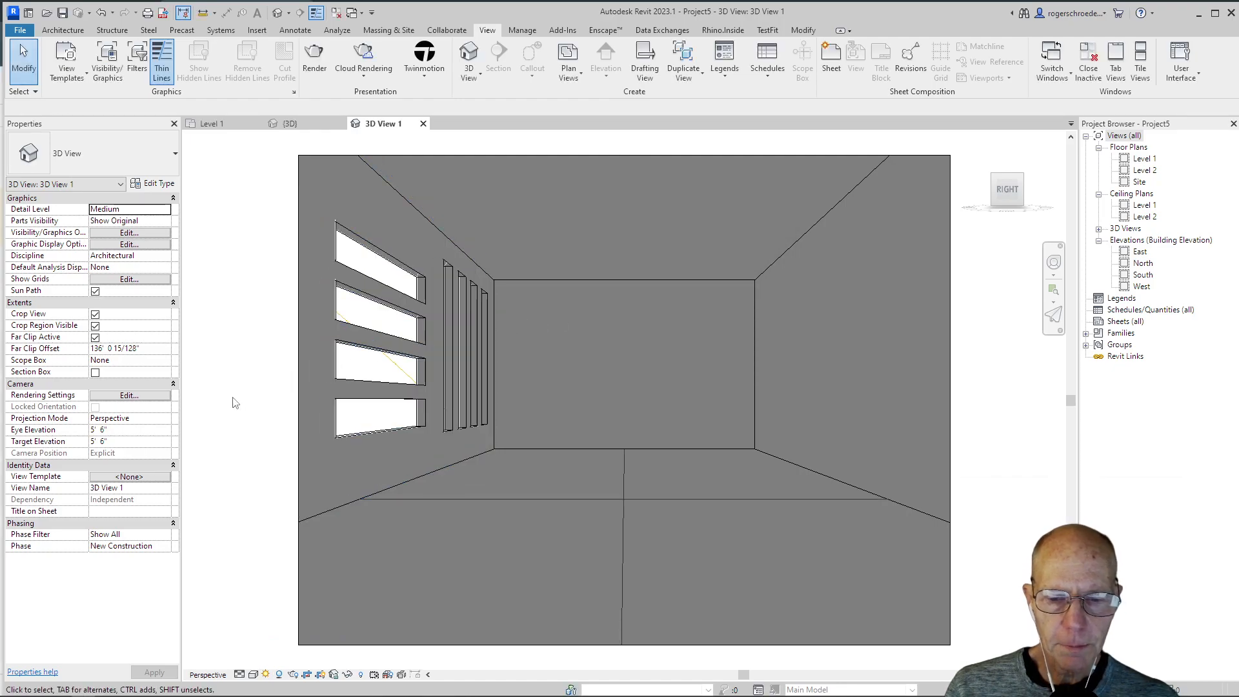
Step: Switch the camera view to the Realistic visual style and enable ambient shadows in its graphic display options
click(253, 674)
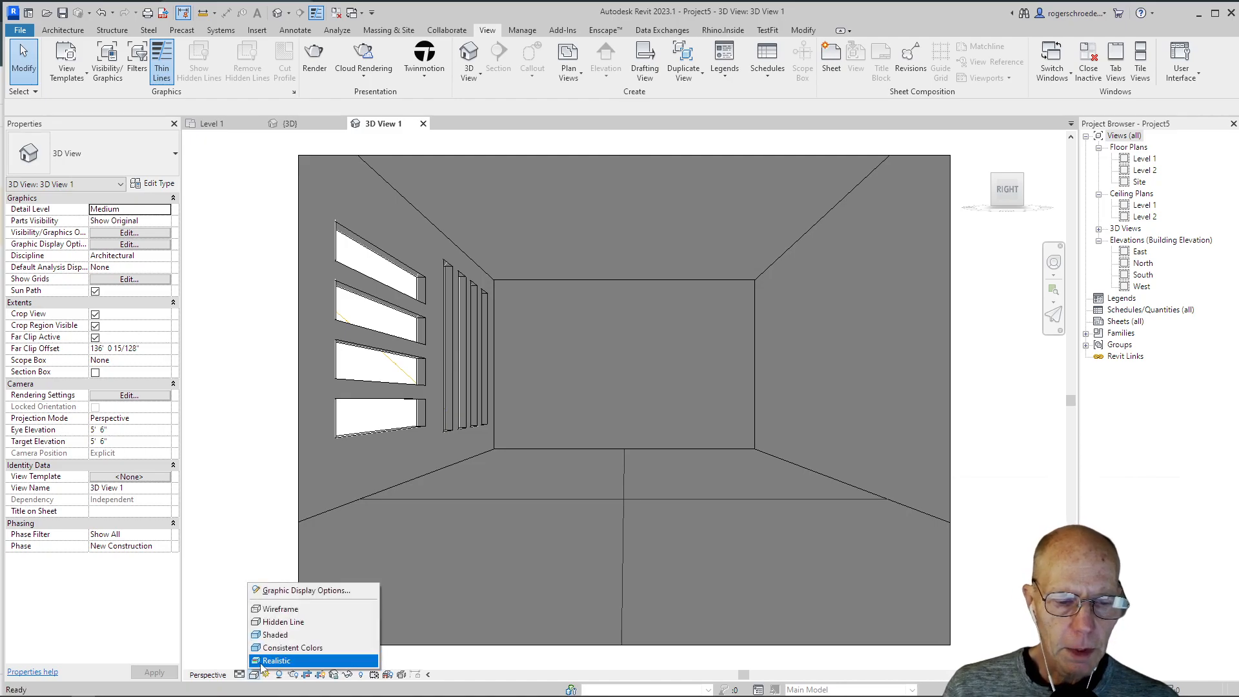
click(262, 660)
click(253, 674)
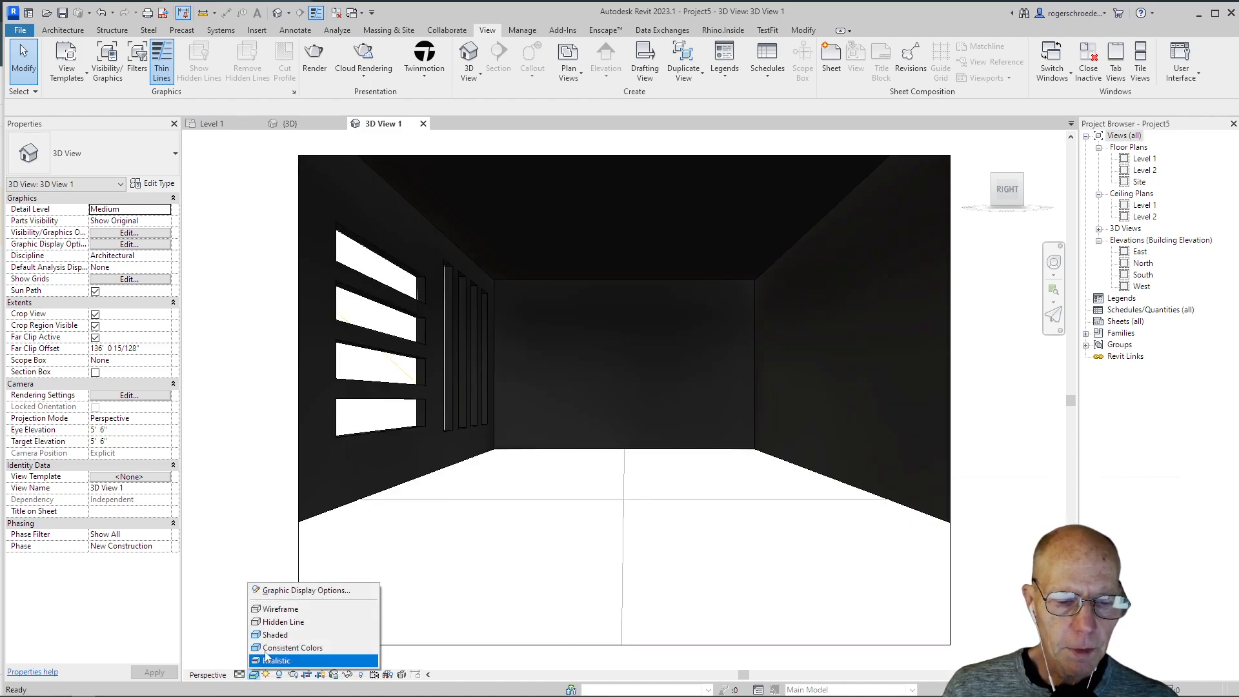
click(286, 591)
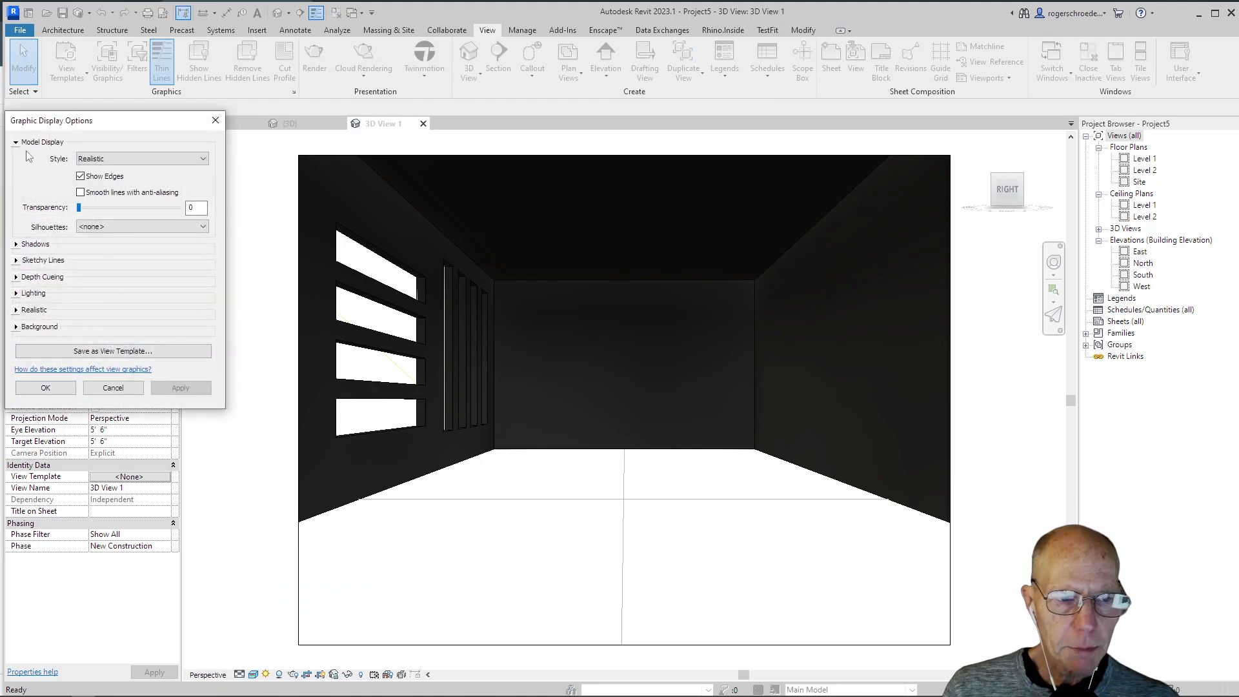
click(18, 243)
click(80, 269)
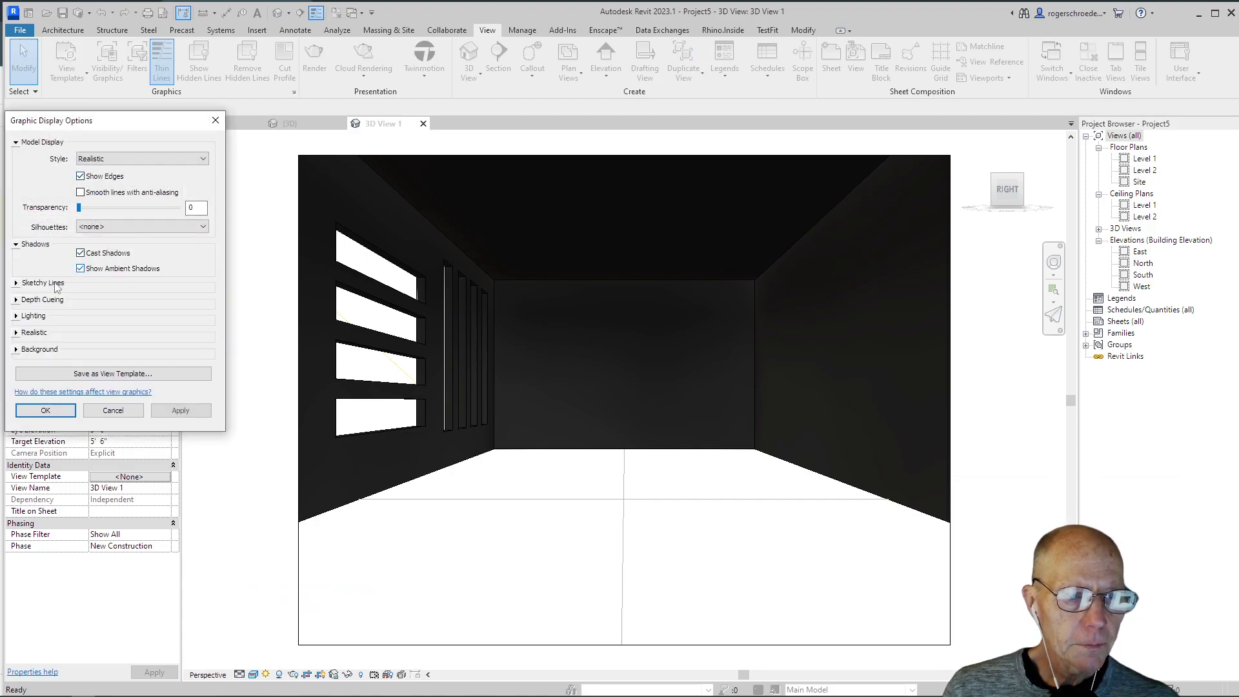
Step: In the lighting settings, raise the sun intensity to 63 and the ambient light to 40
click(16, 315)
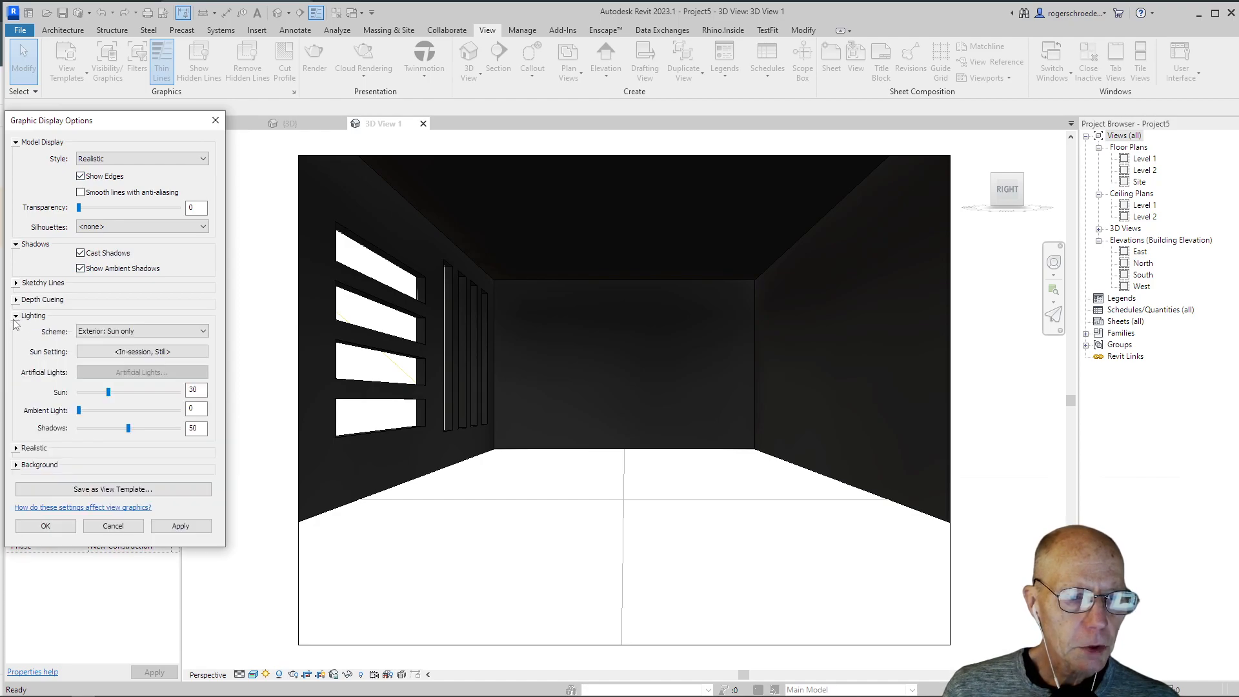
click(77, 410)
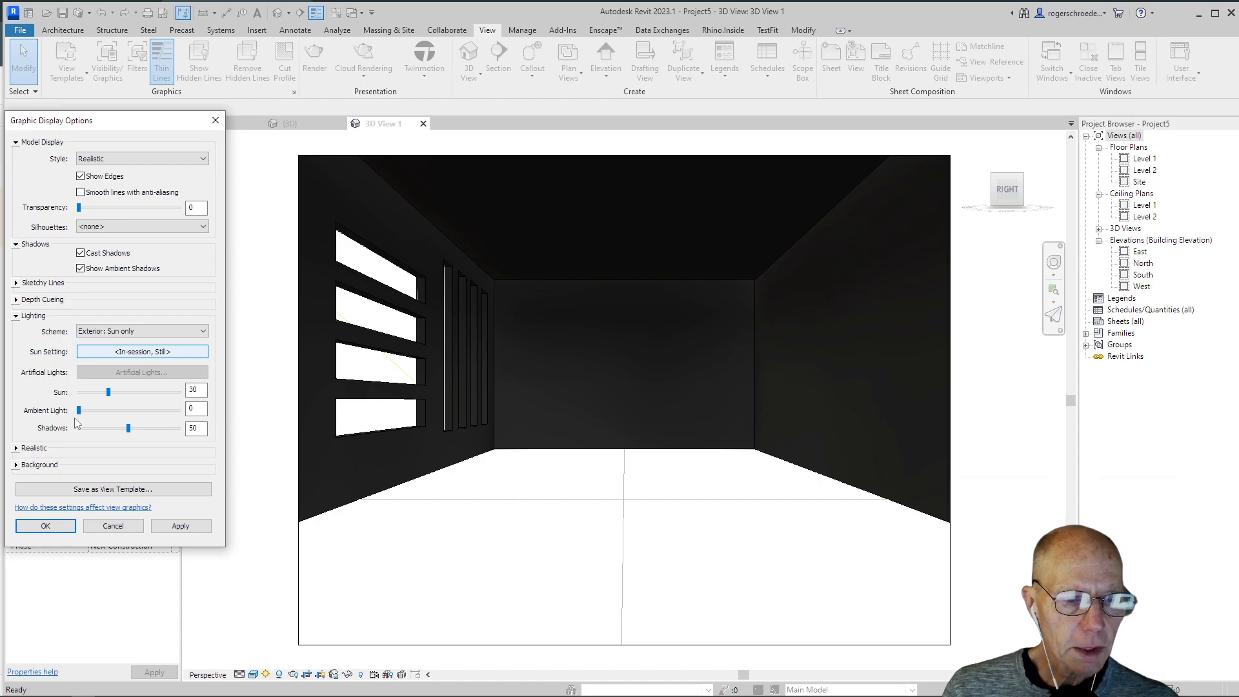
drag(83, 416, 141, 395)
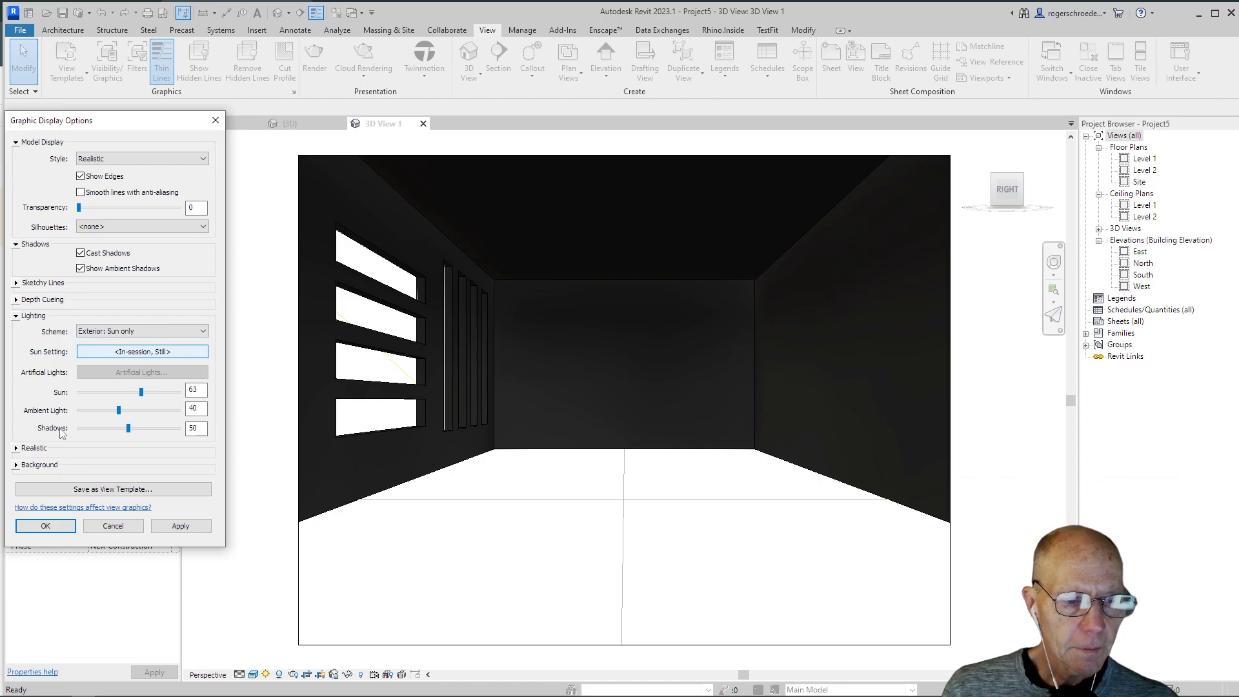
Step: Set the view background to Sky and apply the graphic display options
click(18, 465)
click(91, 484)
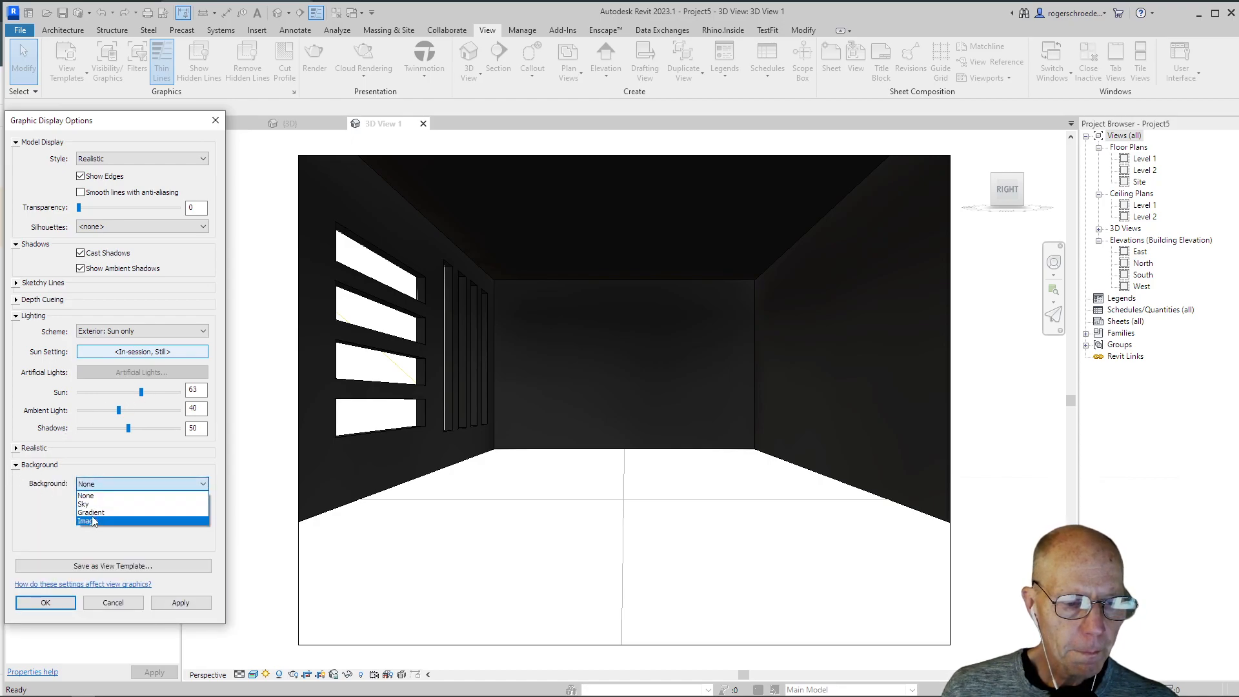
click(87, 505)
click(182, 601)
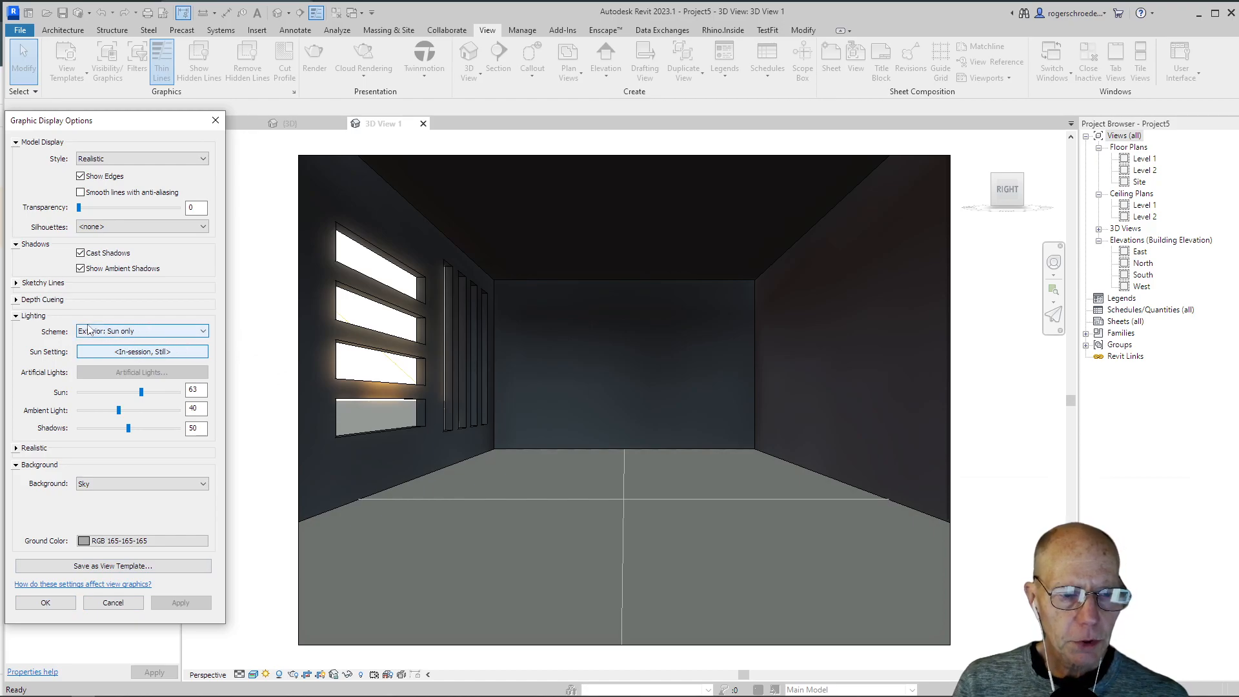
Step: Set the still solar study to 6/11/2023 at 12:43 PM in the sun settings and accept it
click(134, 354)
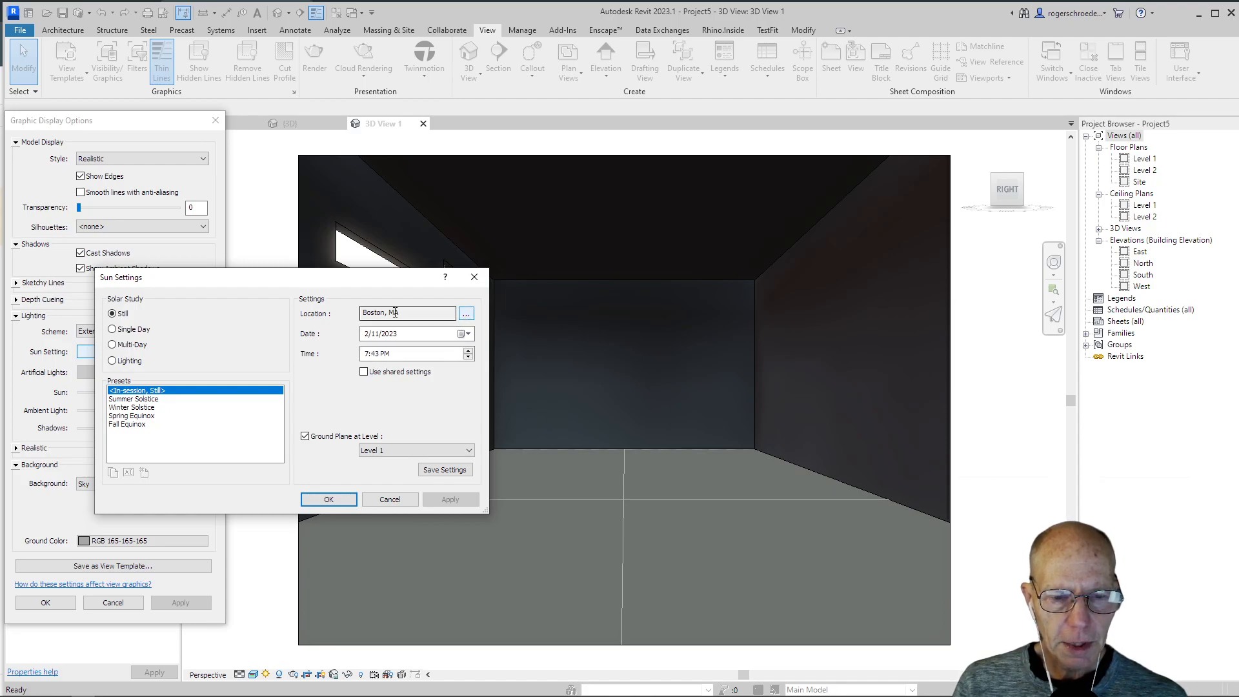
click(366, 336)
text(6)
click(365, 354)
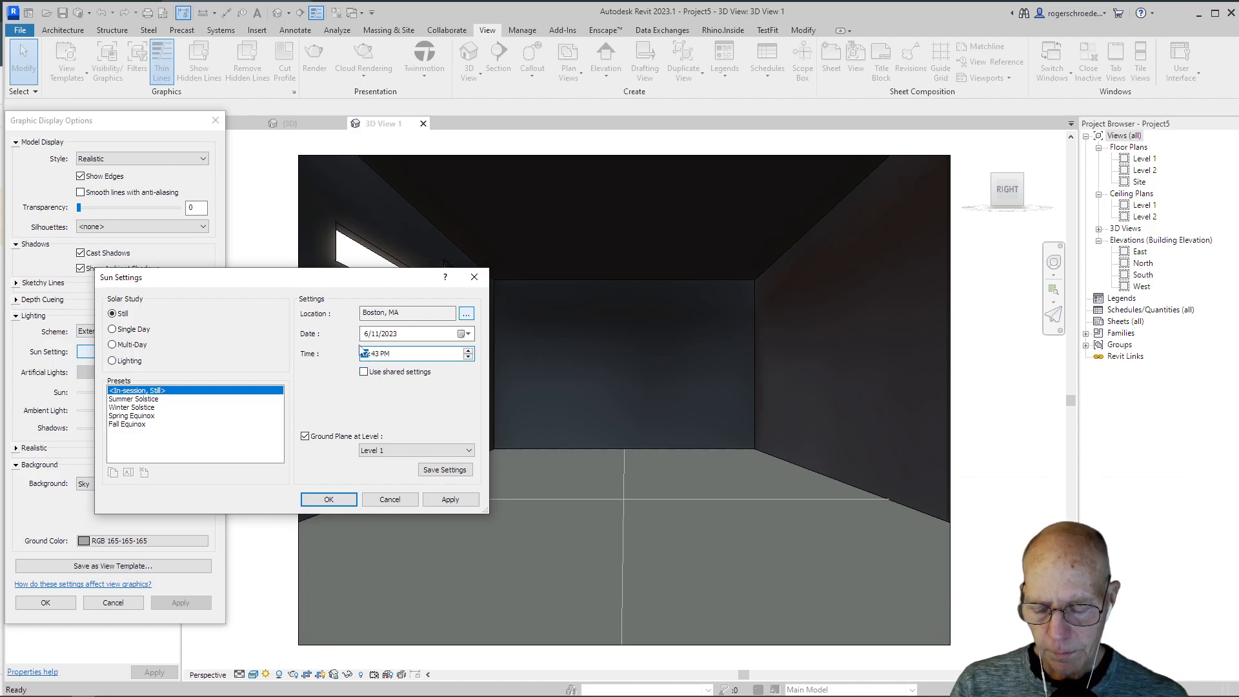
text(12)
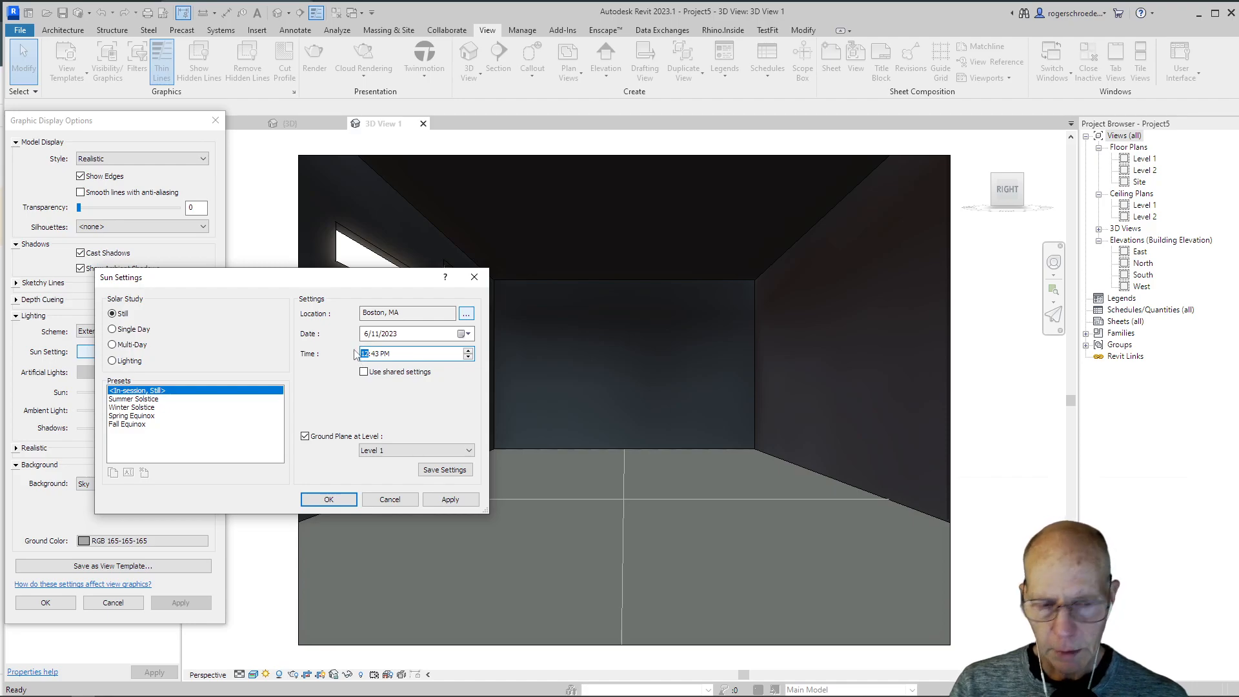
click(438, 500)
click(329, 499)
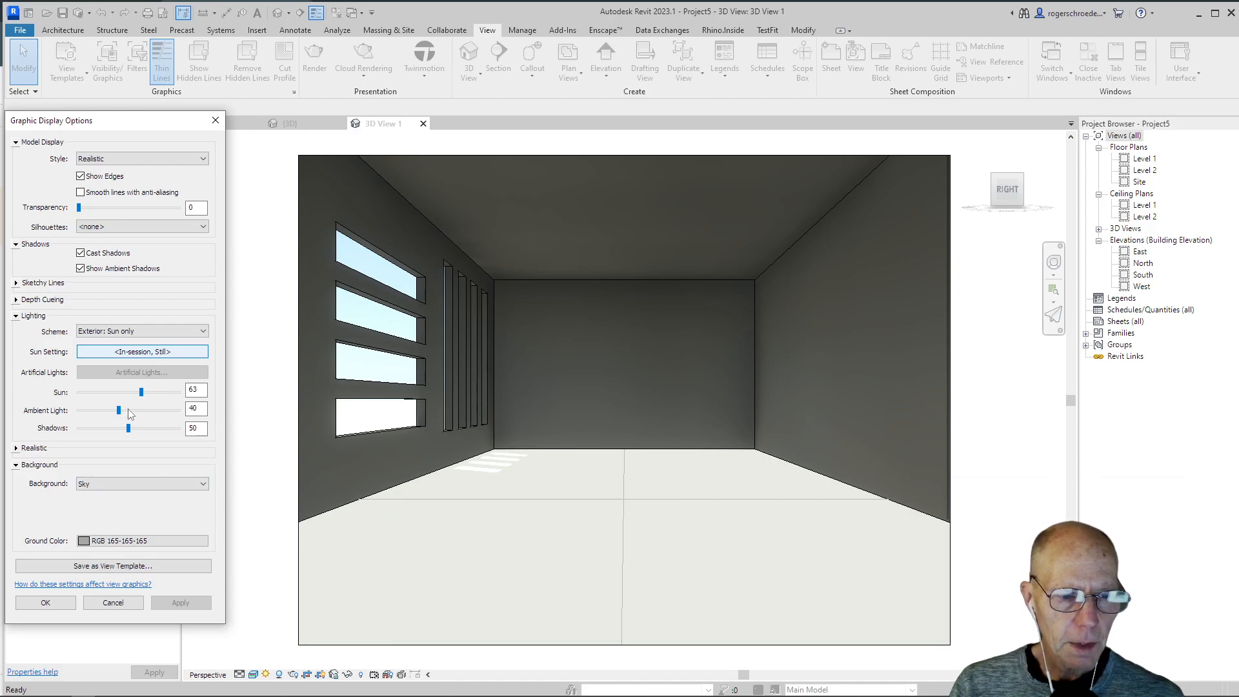
Step: Raise the ambient light to 84, hide model edges and smooth lines with anti-aliasing in the camera view's graphic display options
drag(119, 410, 139, 411)
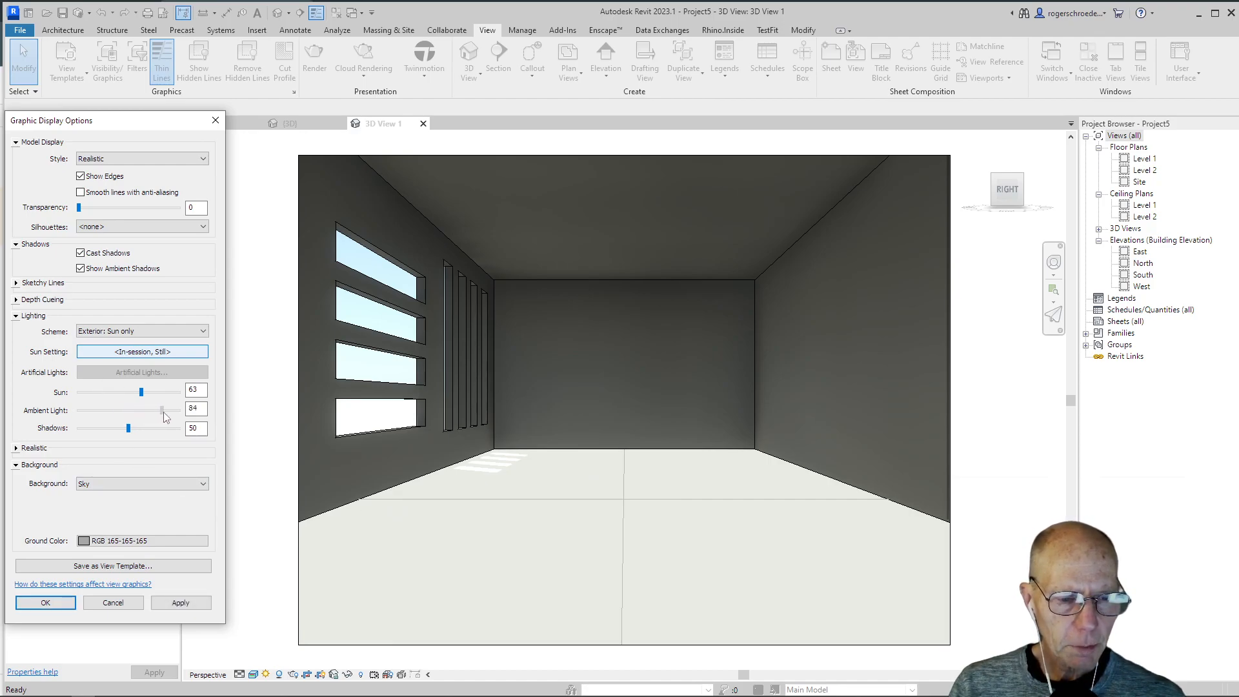
click(174, 607)
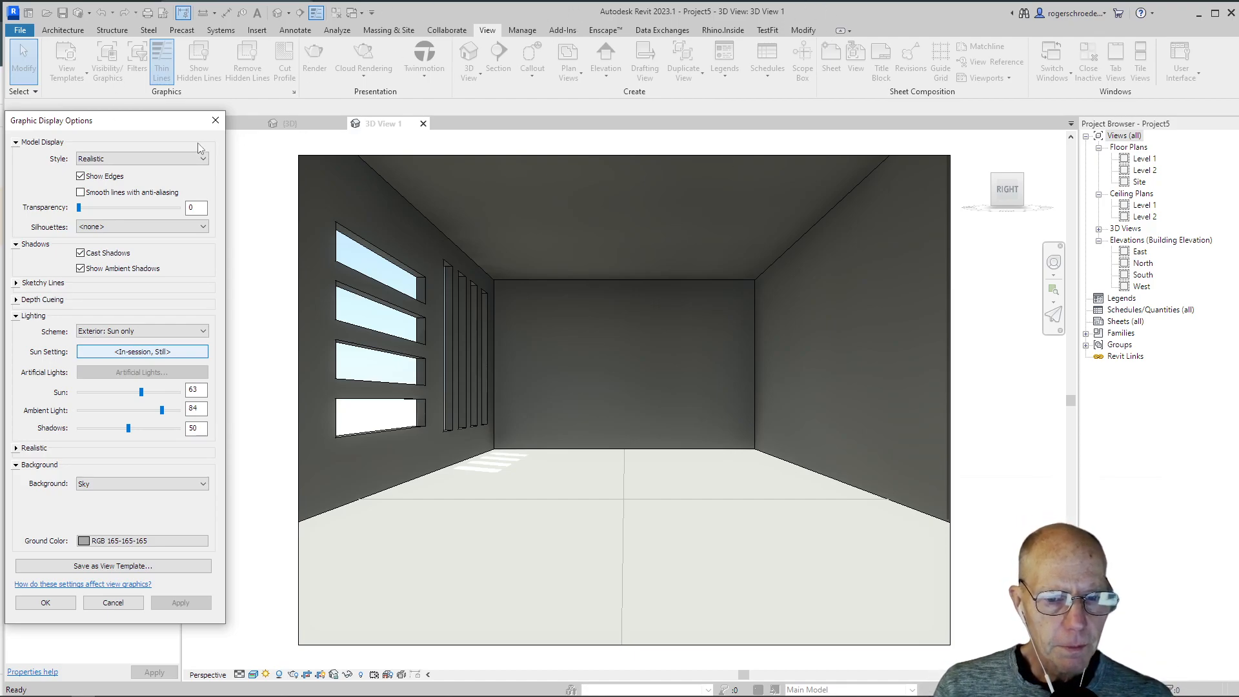
click(80, 176)
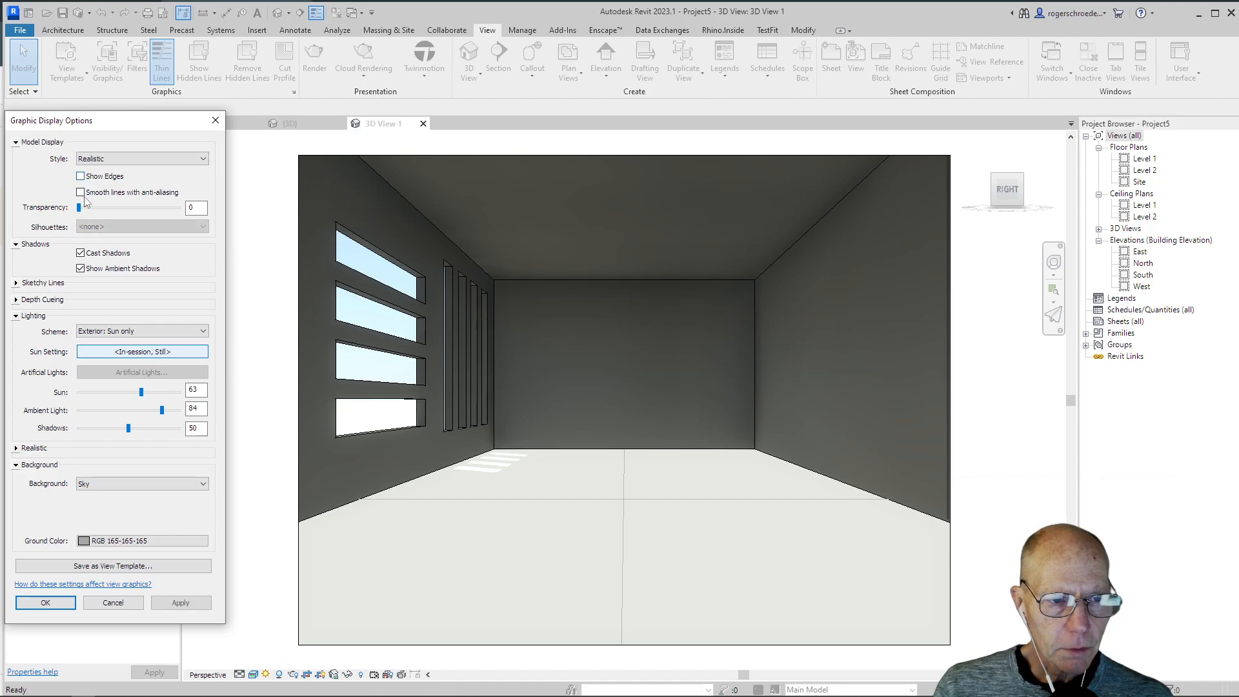
click(81, 193)
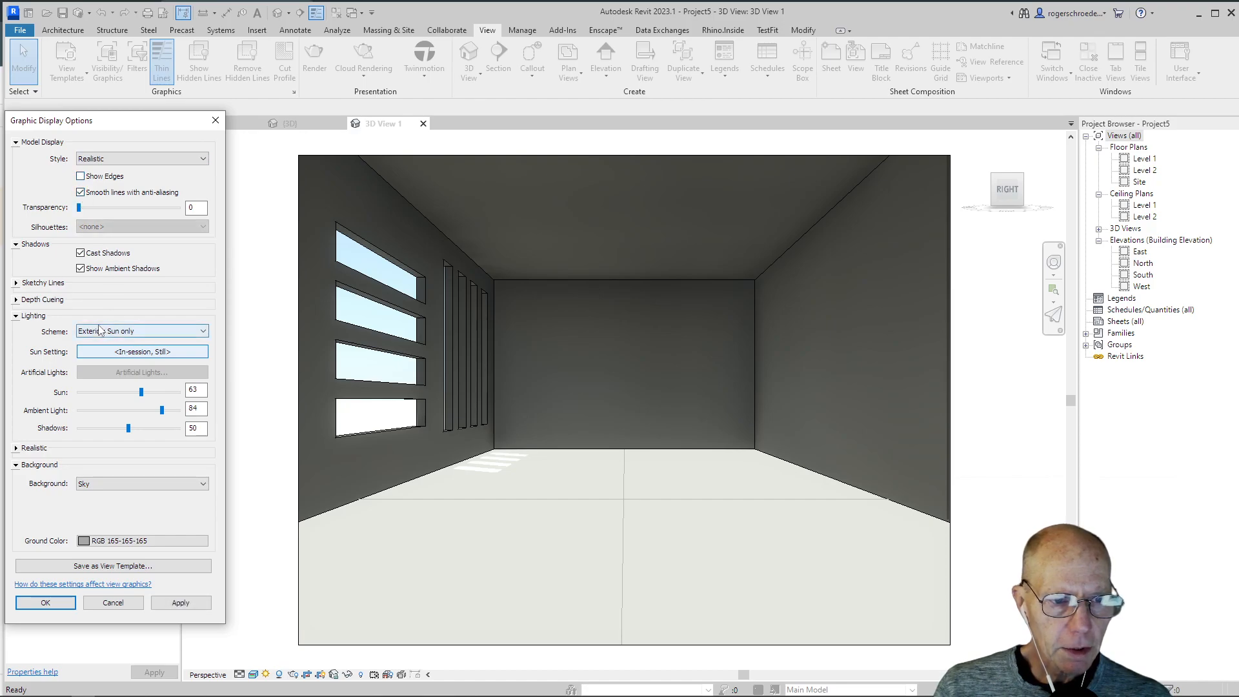
click(178, 603)
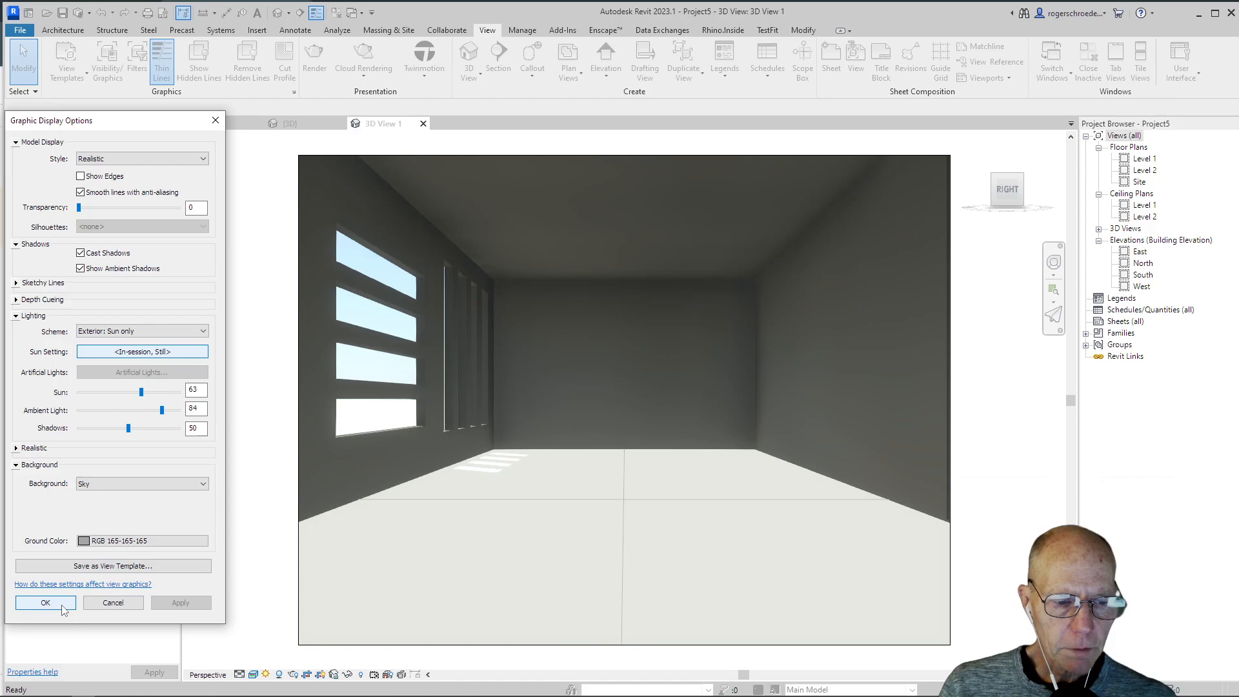
click(45, 602)
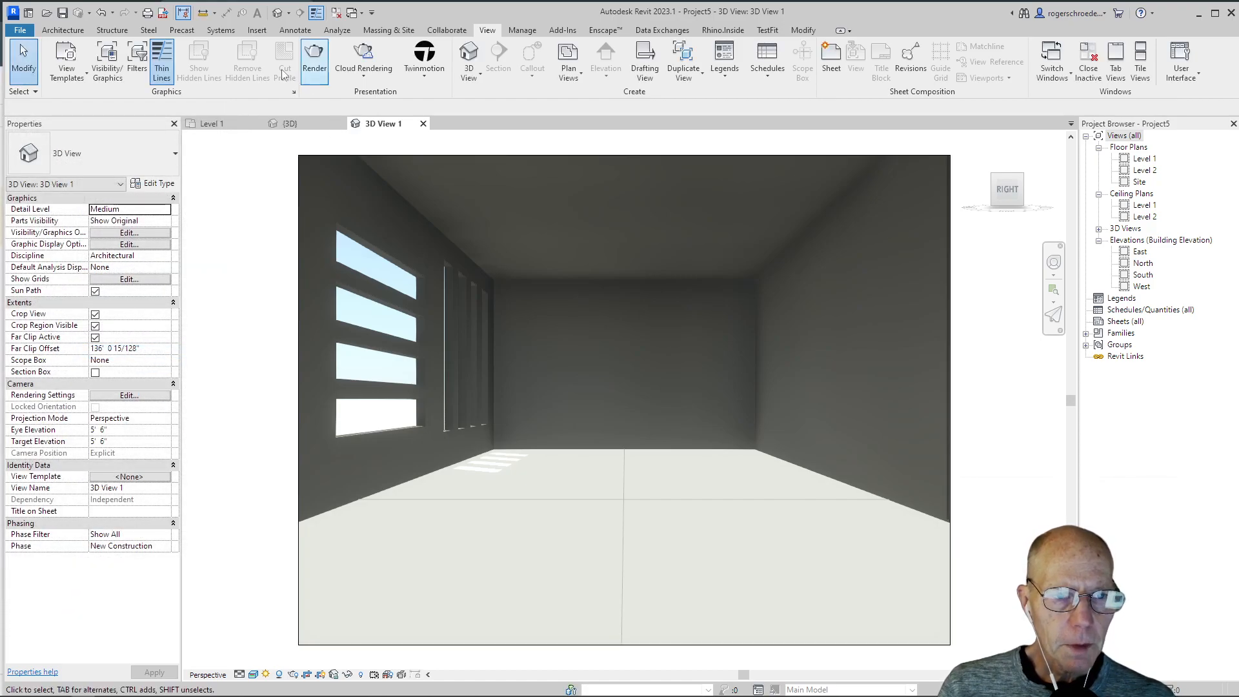
Step: Create an architectural floor on the Level 1 plan, using the four enclosing walls as its boundary
click(234, 127)
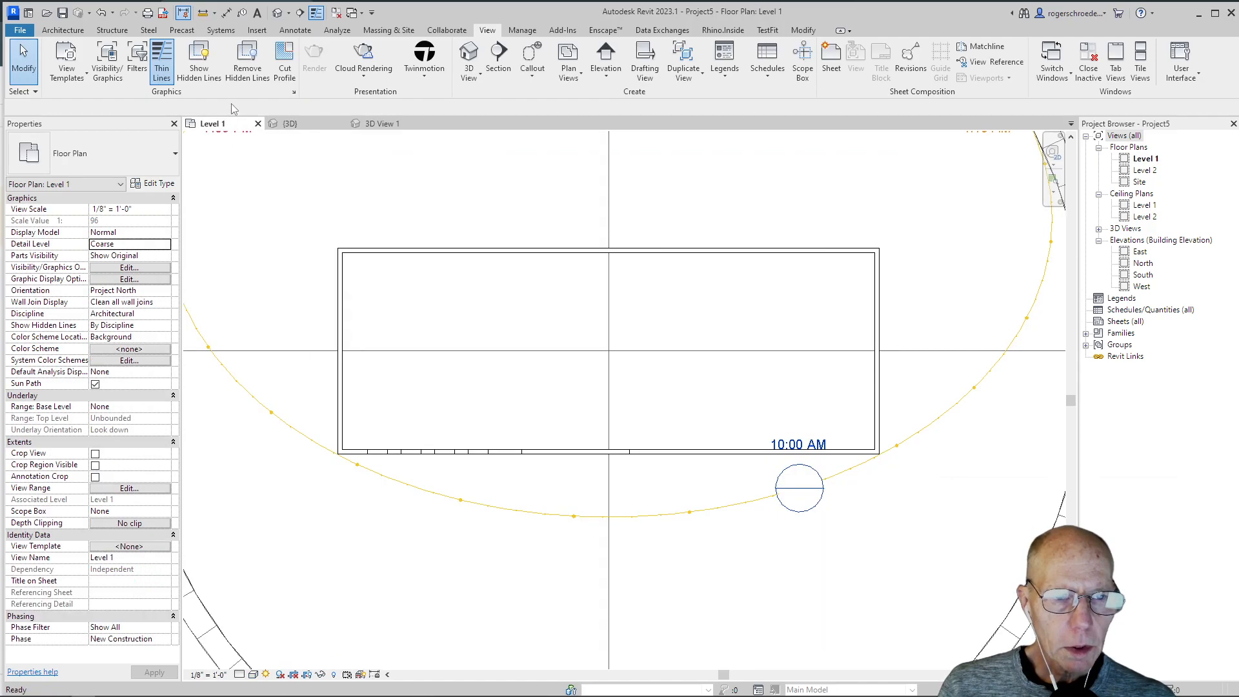
click(71, 30)
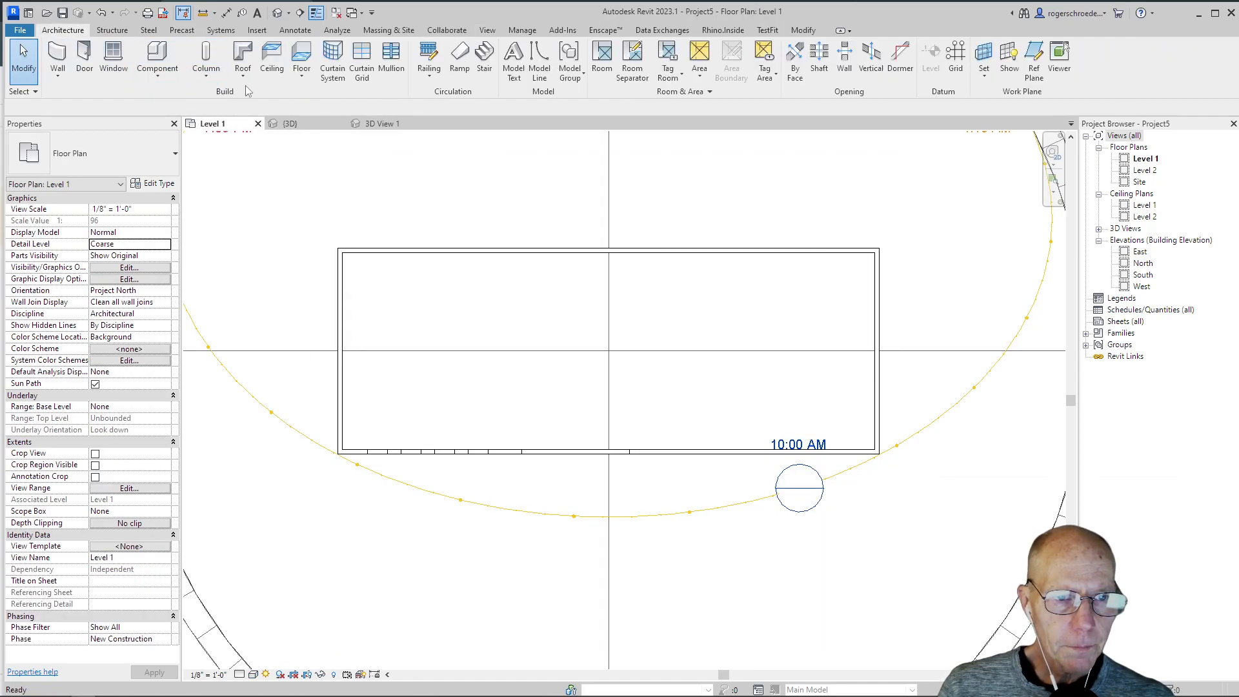
click(302, 74)
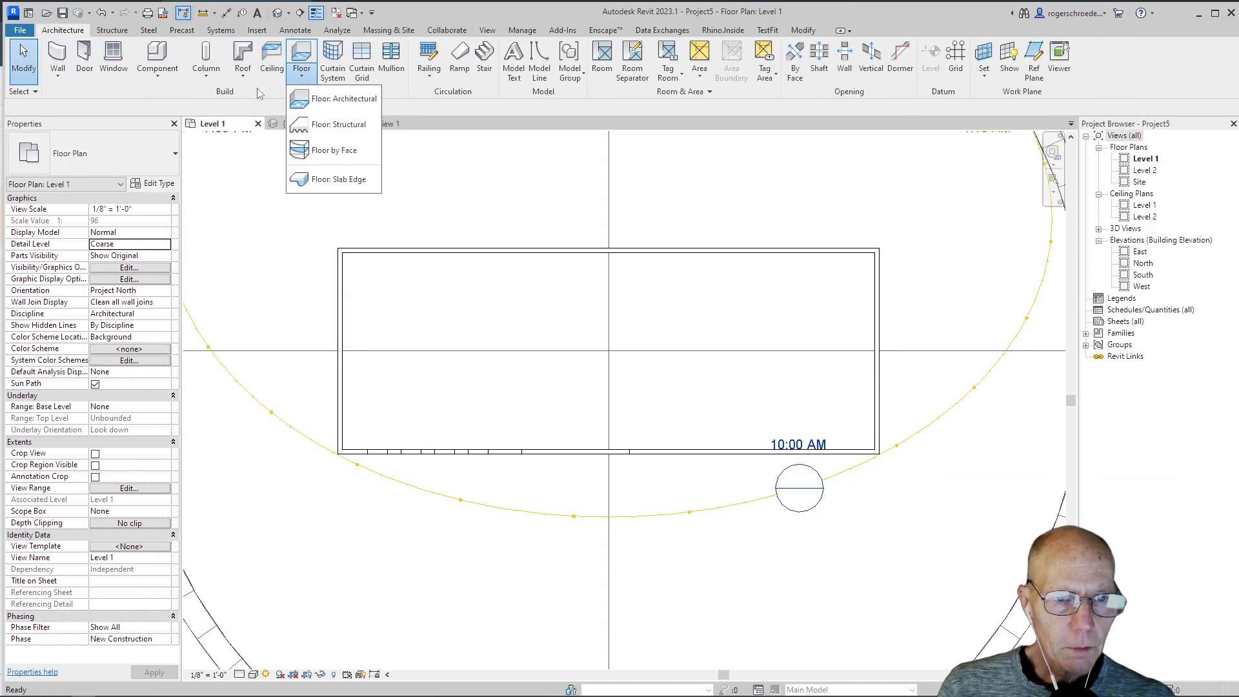
click(303, 100)
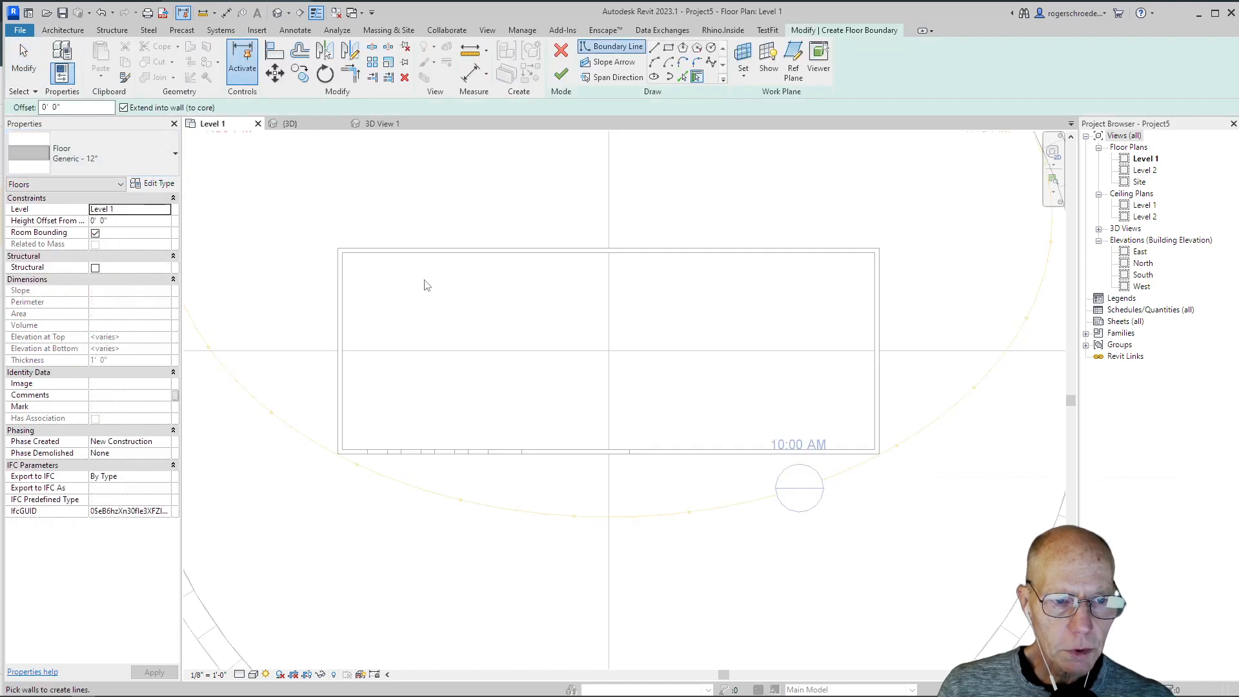
click(640, 261)
click(346, 325)
click(436, 450)
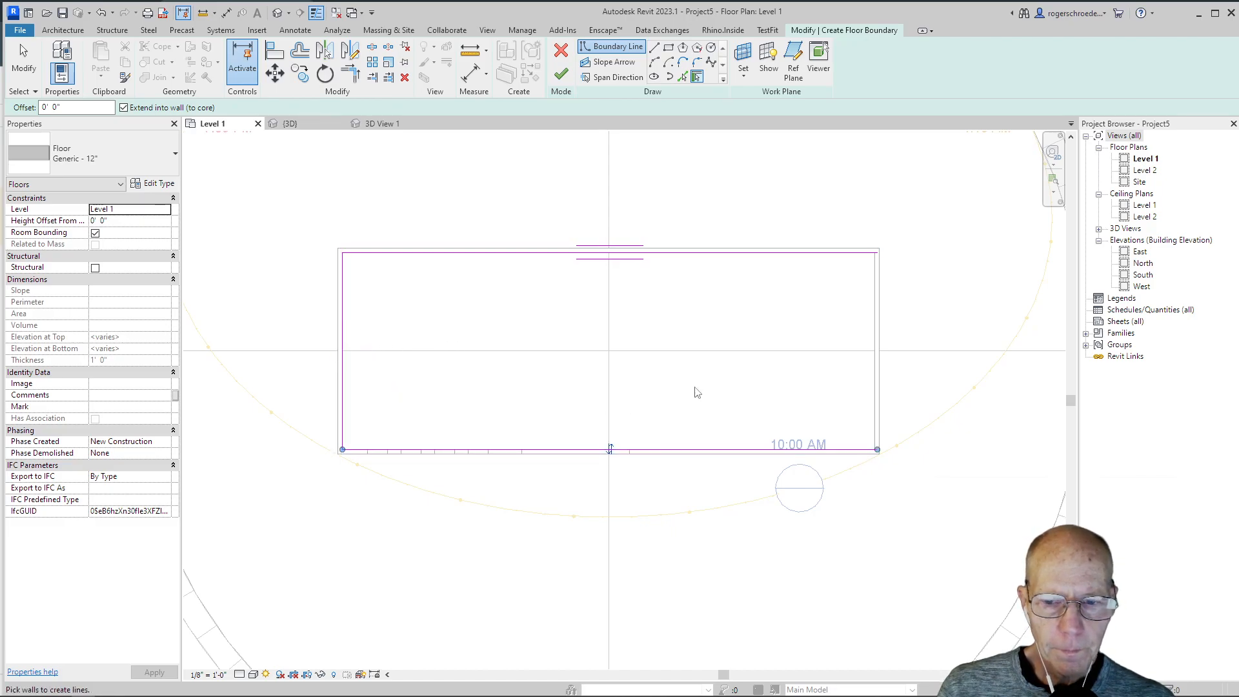
click(876, 416)
click(561, 74)
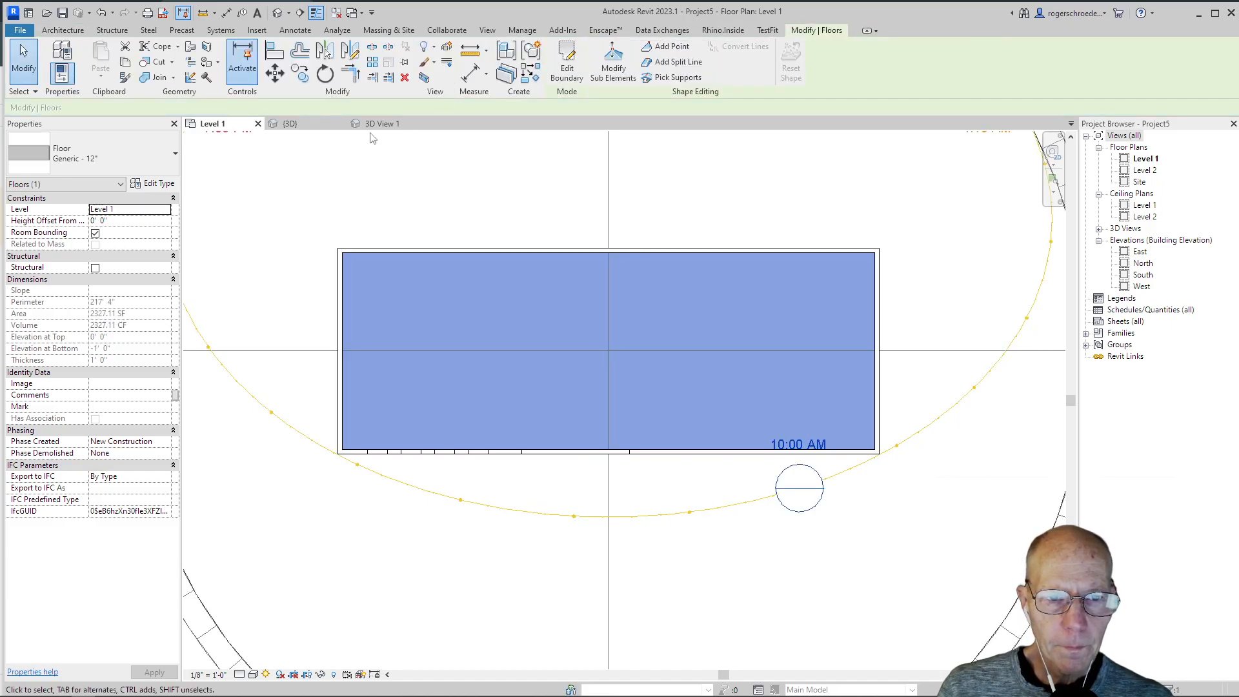
Step: From the camera view, open the material selection for the structure layer of the end wall's Generic - 8" type
click(376, 124)
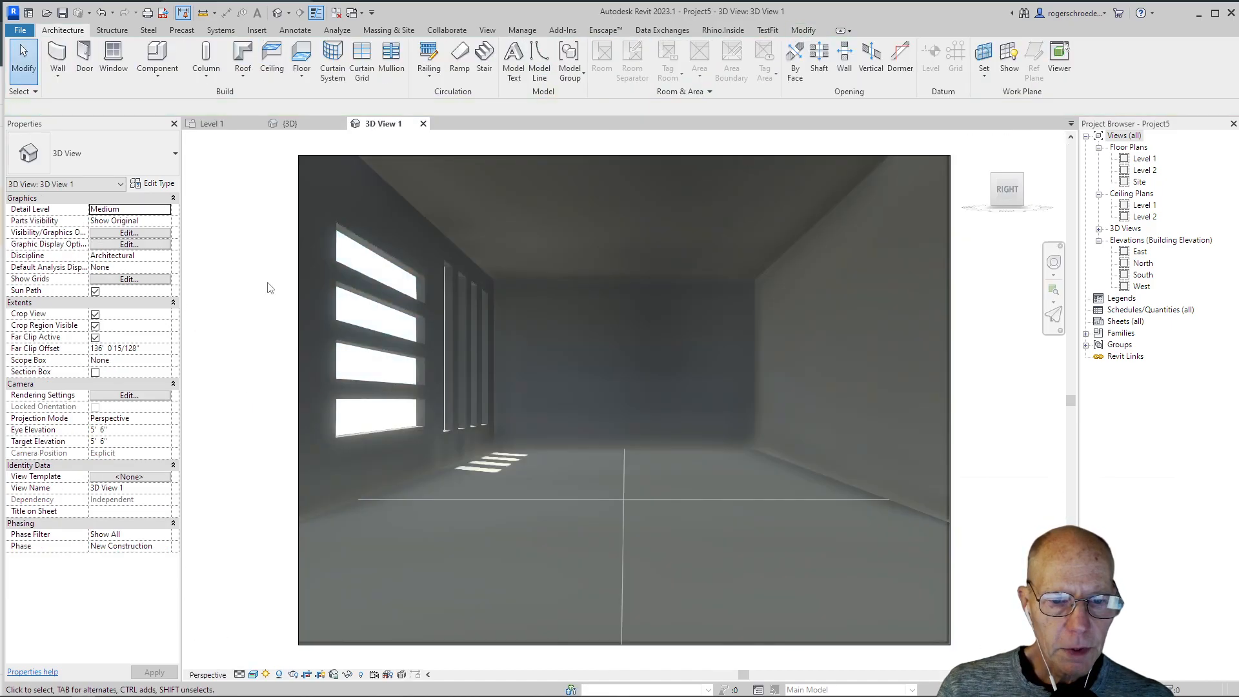
click(498, 436)
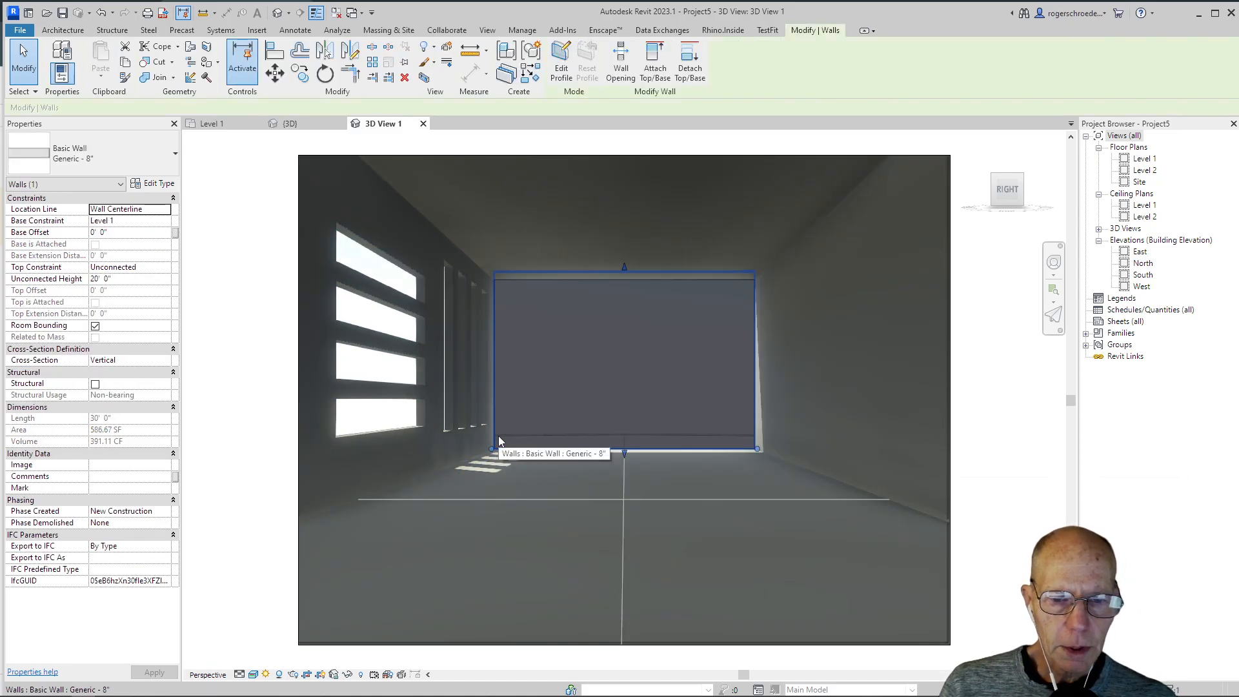
click(155, 184)
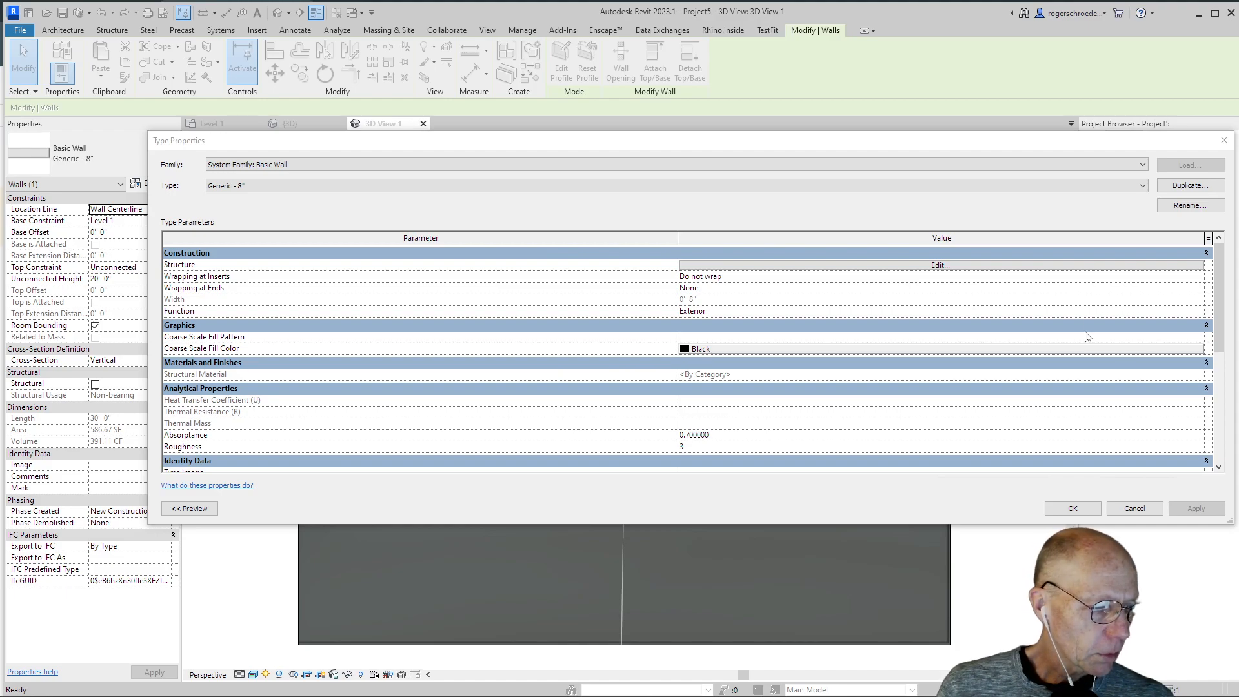
click(933, 267)
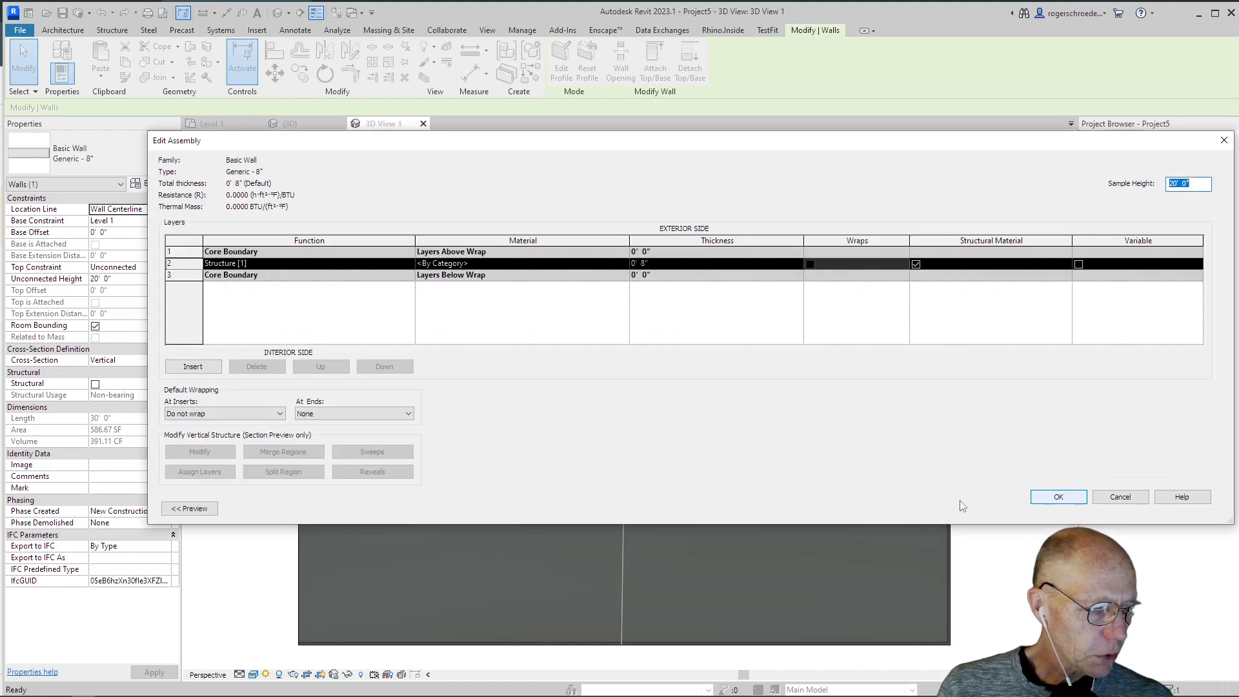
click(624, 264)
click(625, 264)
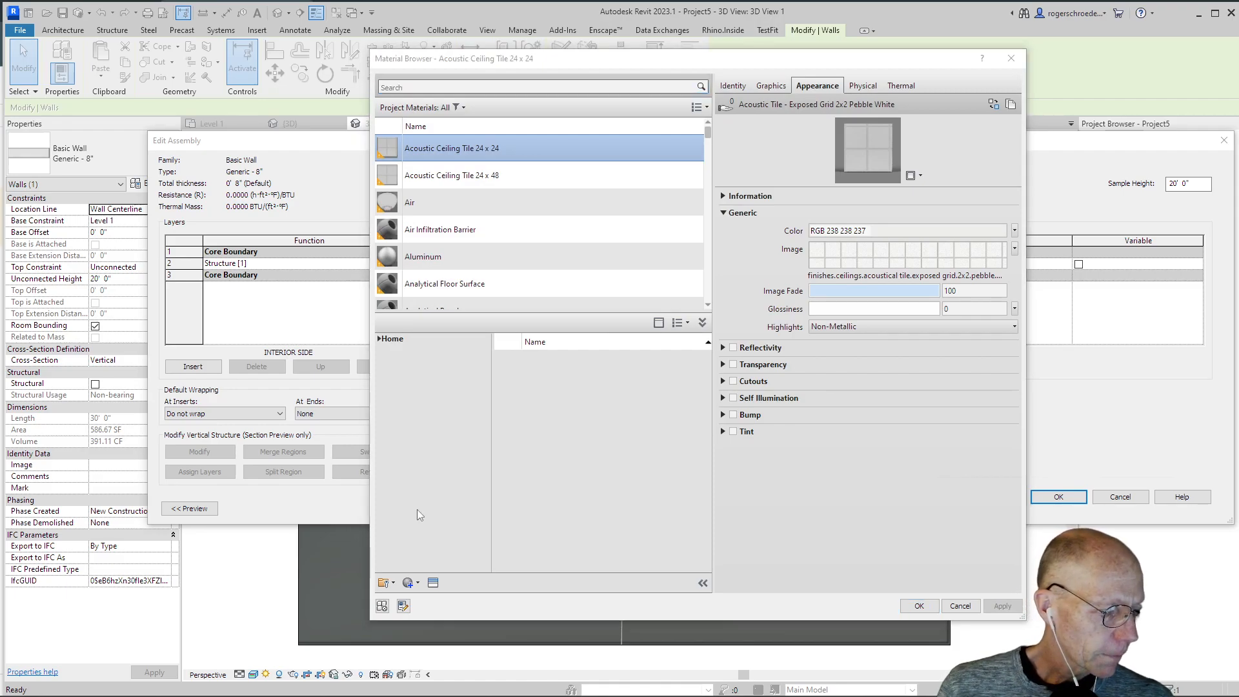
Step: Create a new project material and rename it White
click(417, 583)
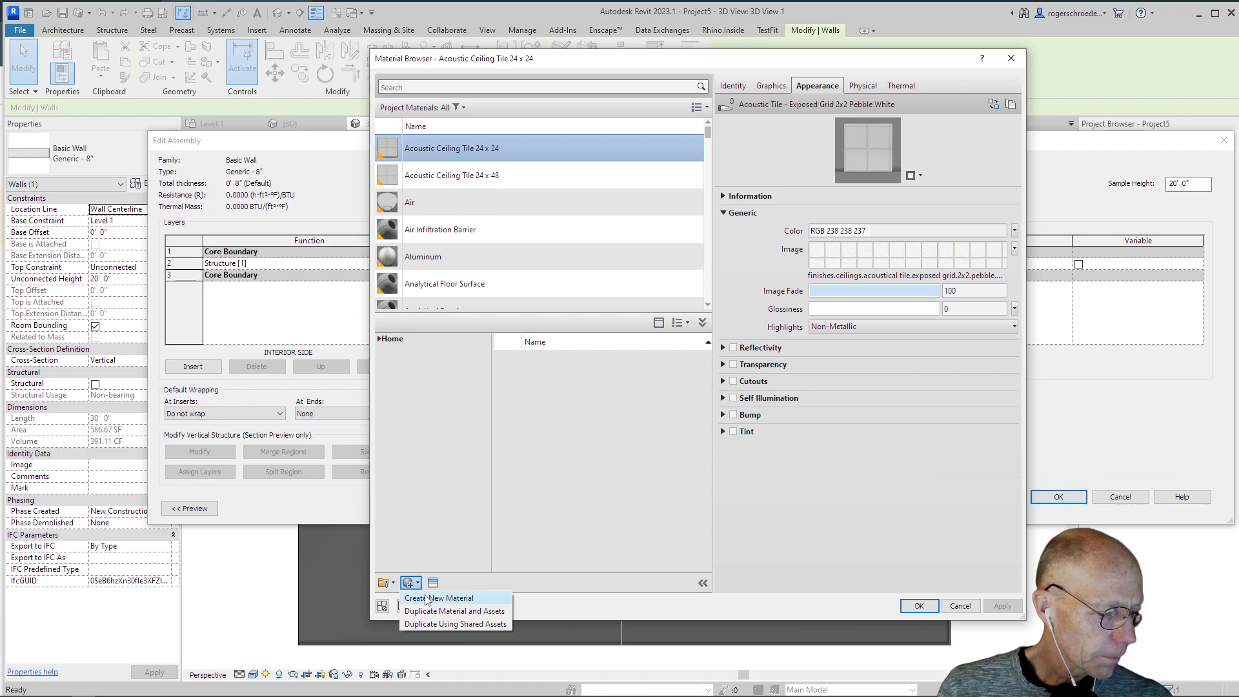
click(448, 598)
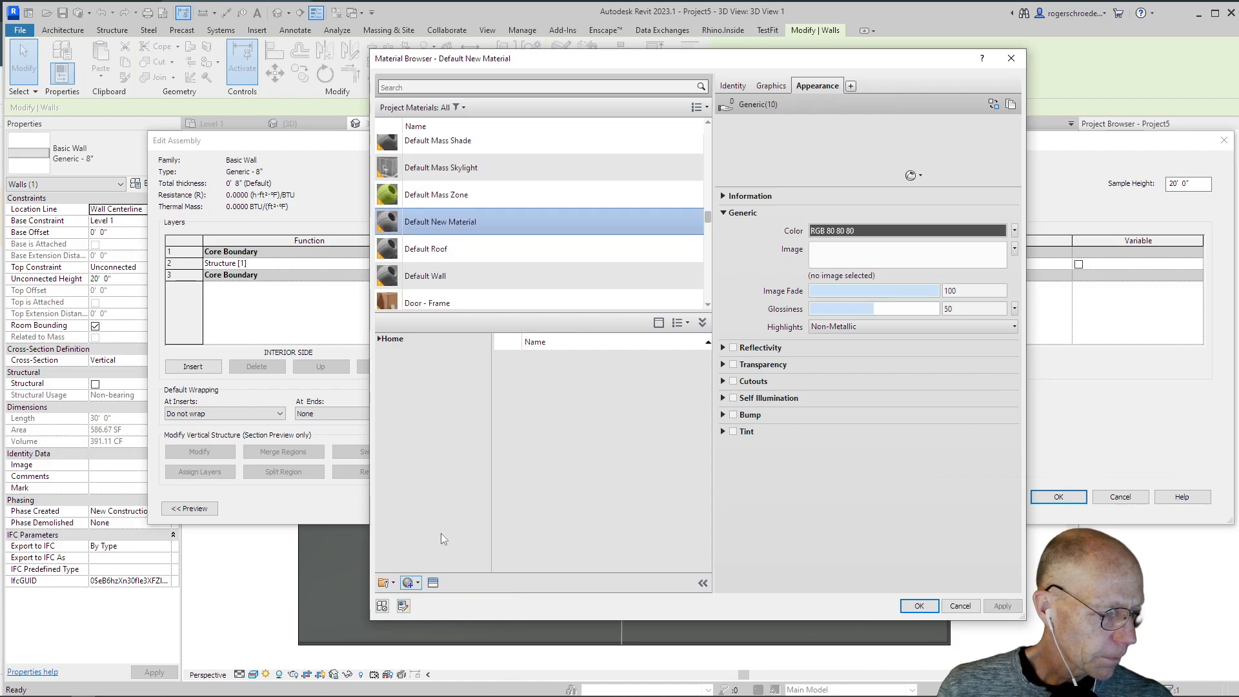
right_click(452, 214)
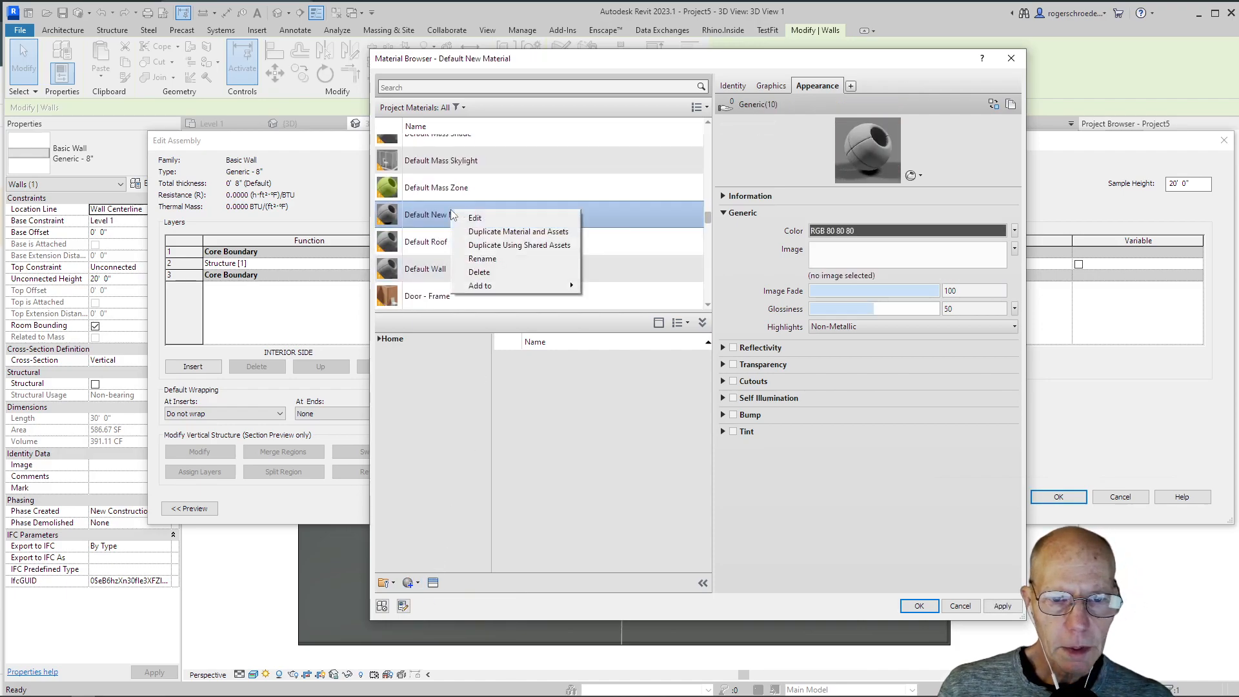
click(481, 258)
text(Wh)
text(h)
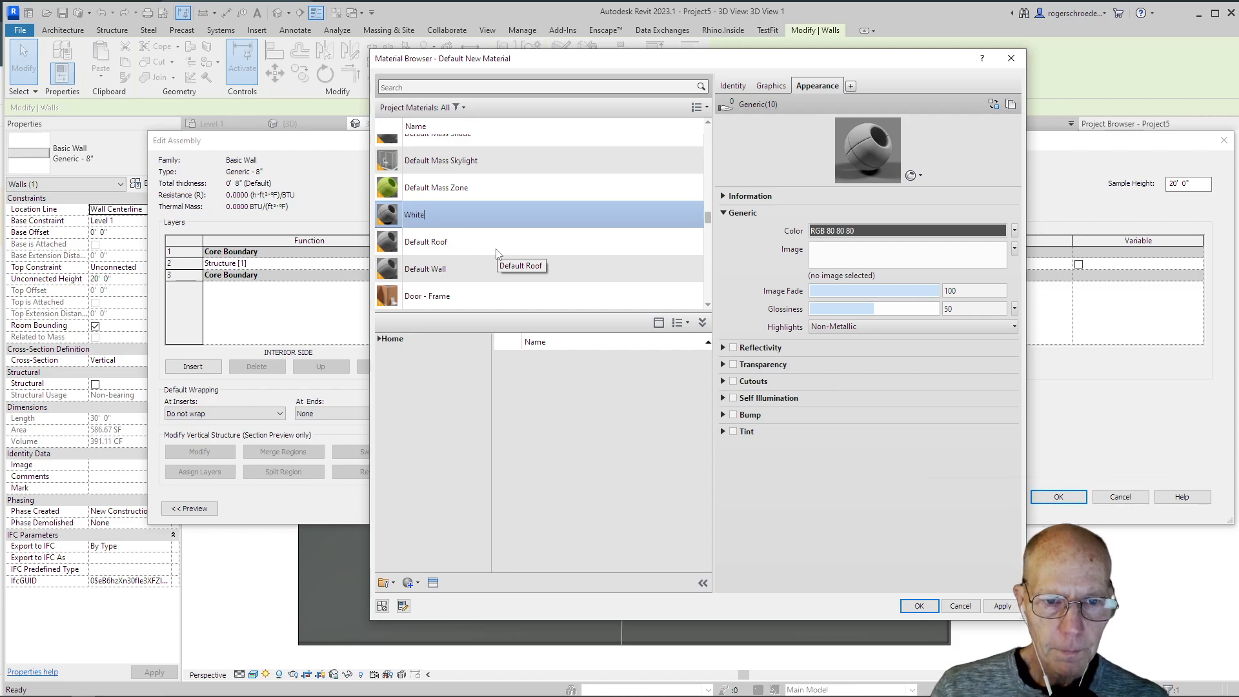
key(Return)
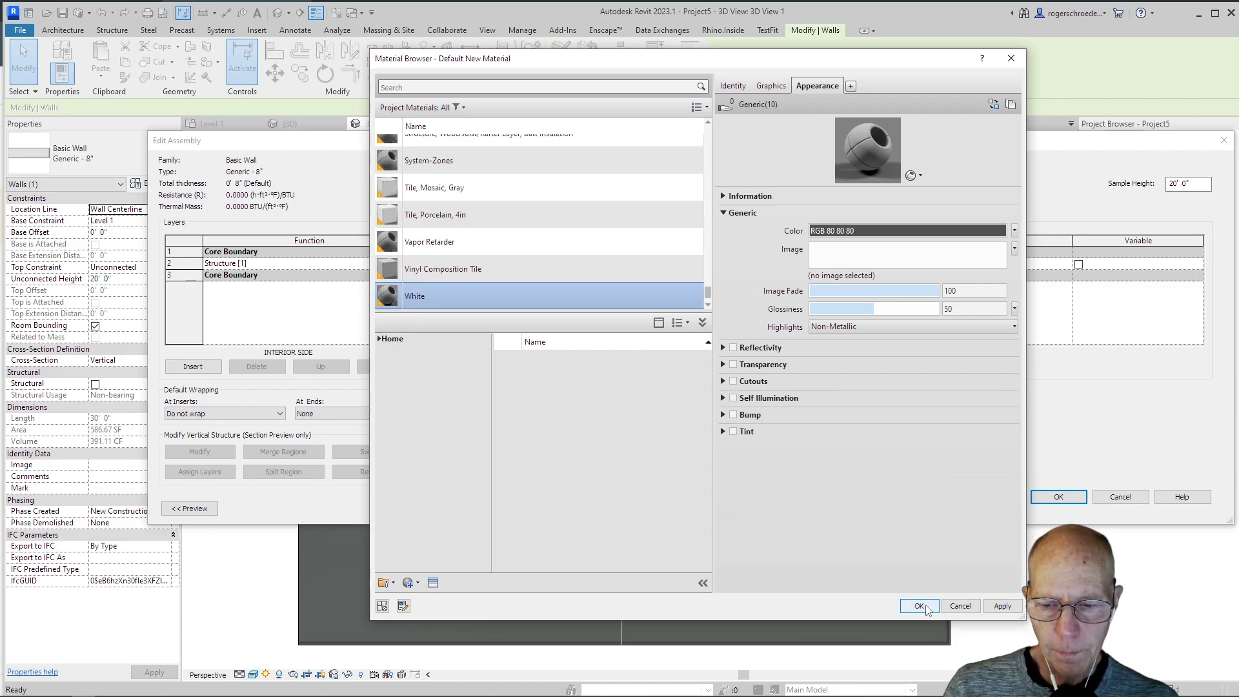
Step: Set the White material's appearance color to RGB 245 245 245 and assign the material to the wall type's structure layer
click(880, 231)
drag(844, 321, 844, 249)
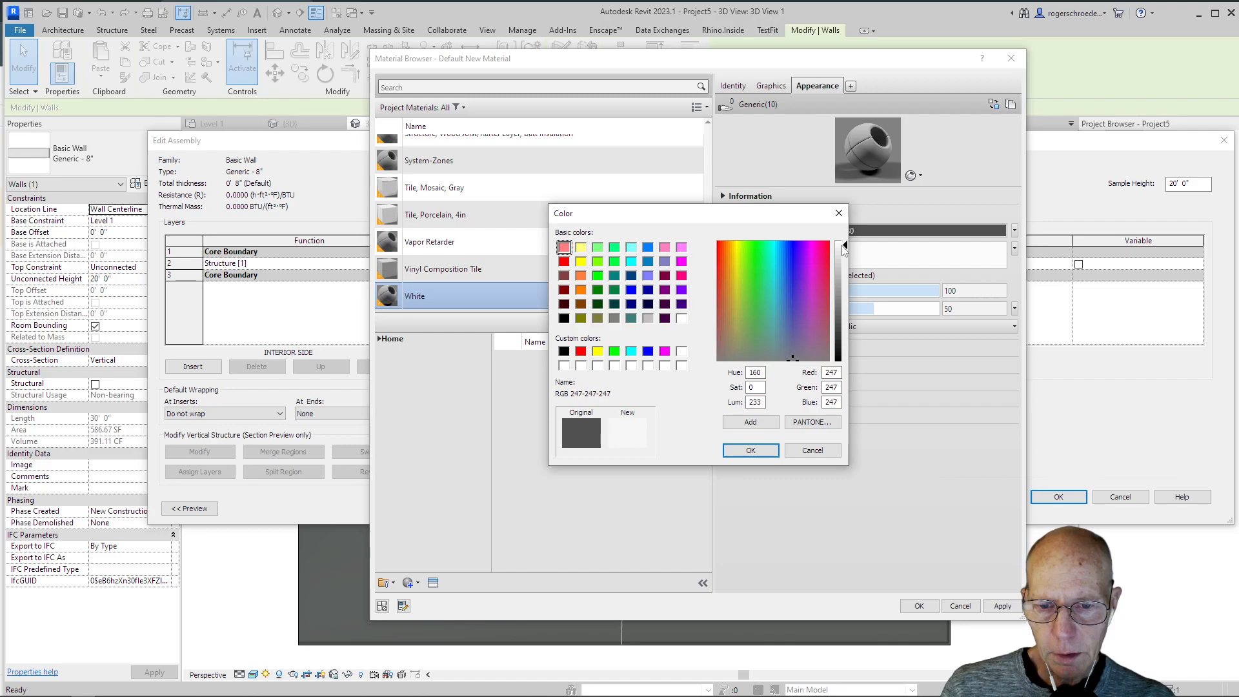
click(750, 450)
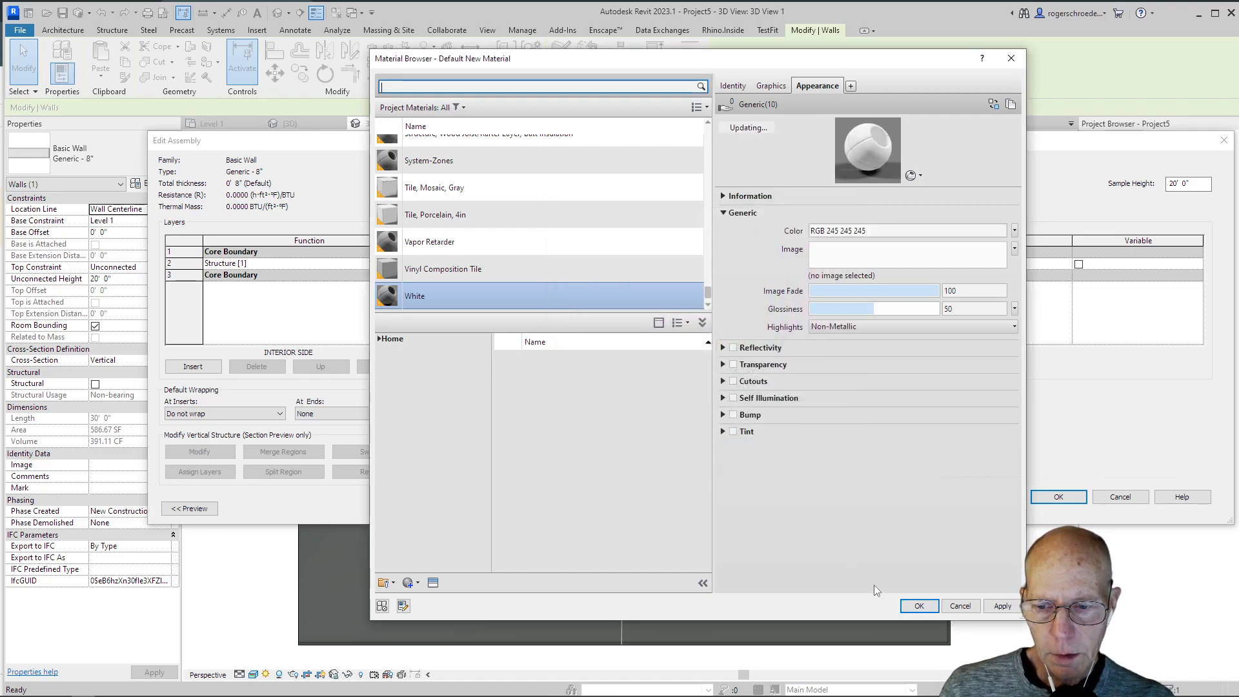
click(907, 607)
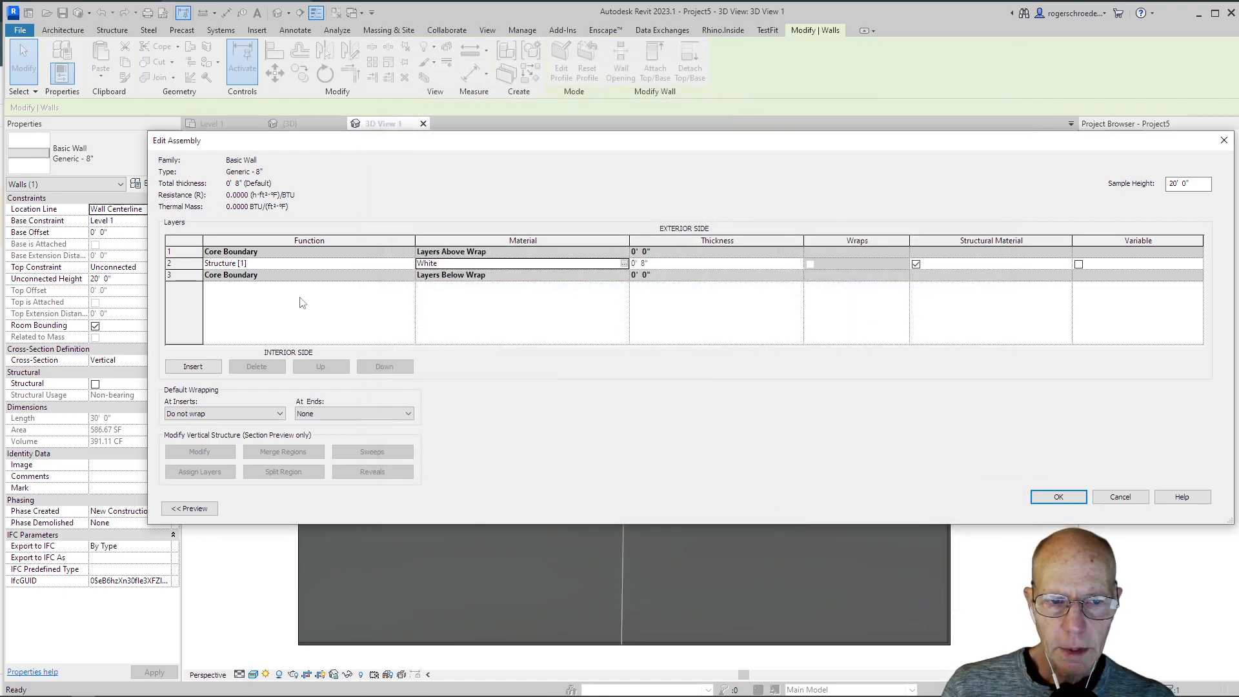
click(1042, 497)
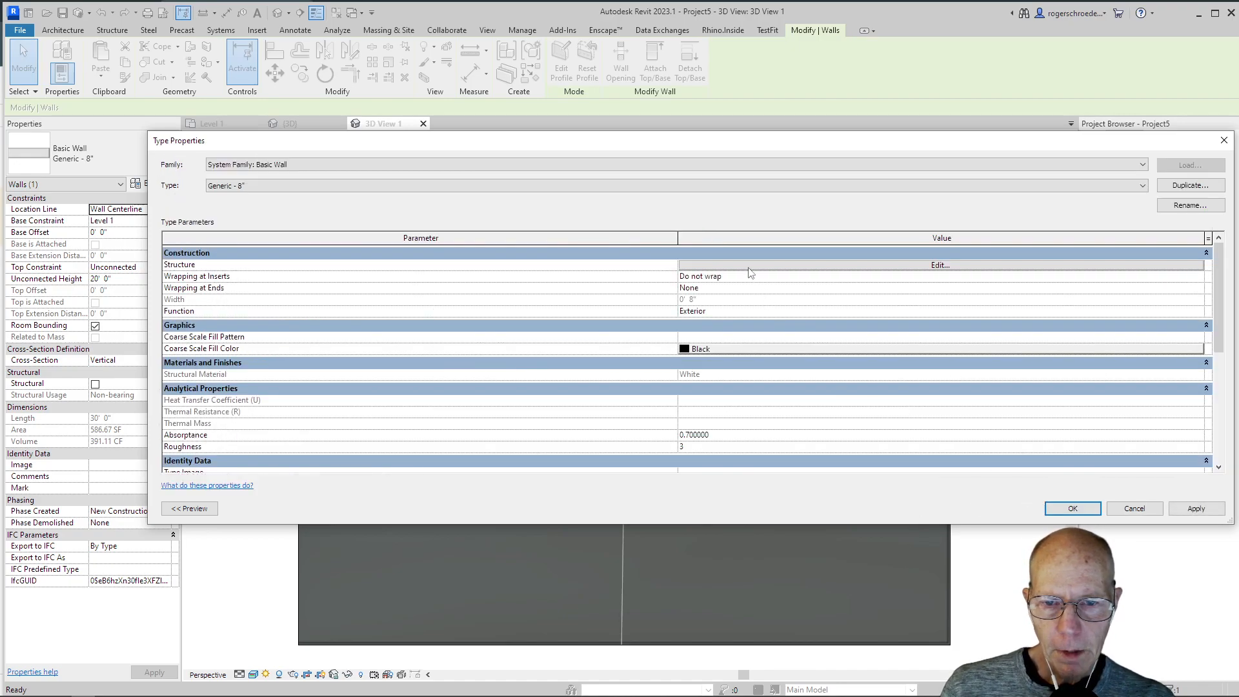
click(1071, 509)
click(262, 320)
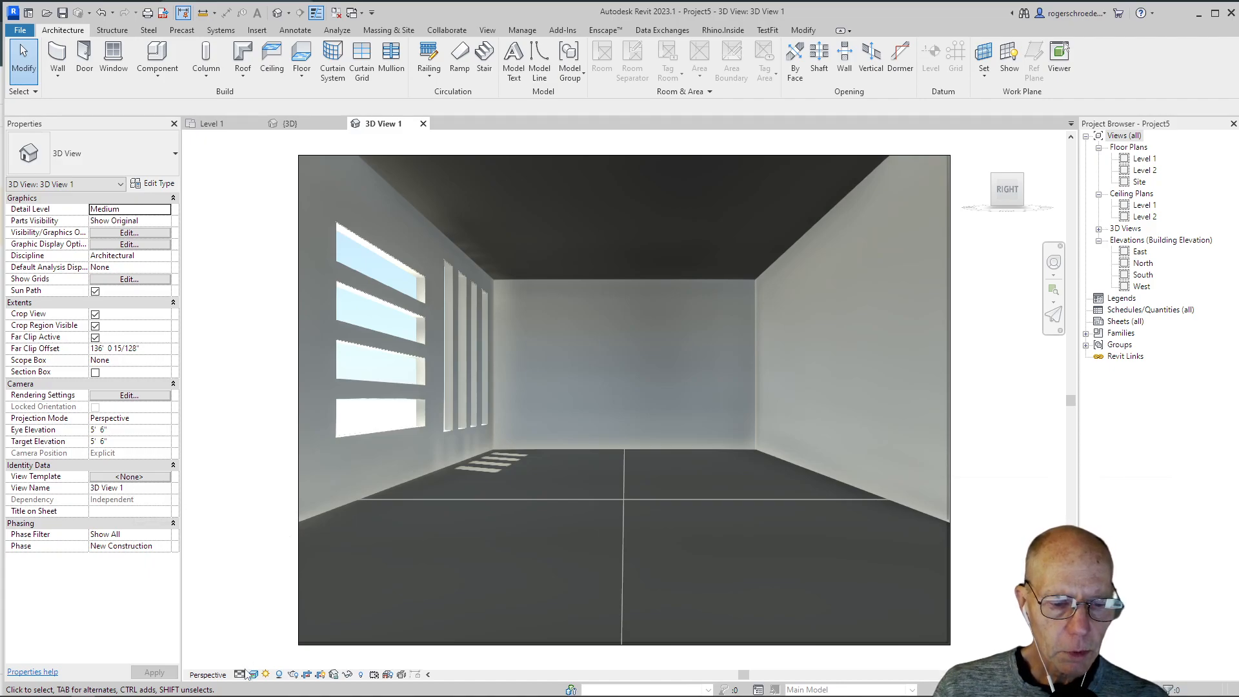
Step: Change the still solar study date to 2/11/2023 in the camera view's sun settings and accept it
click(253, 675)
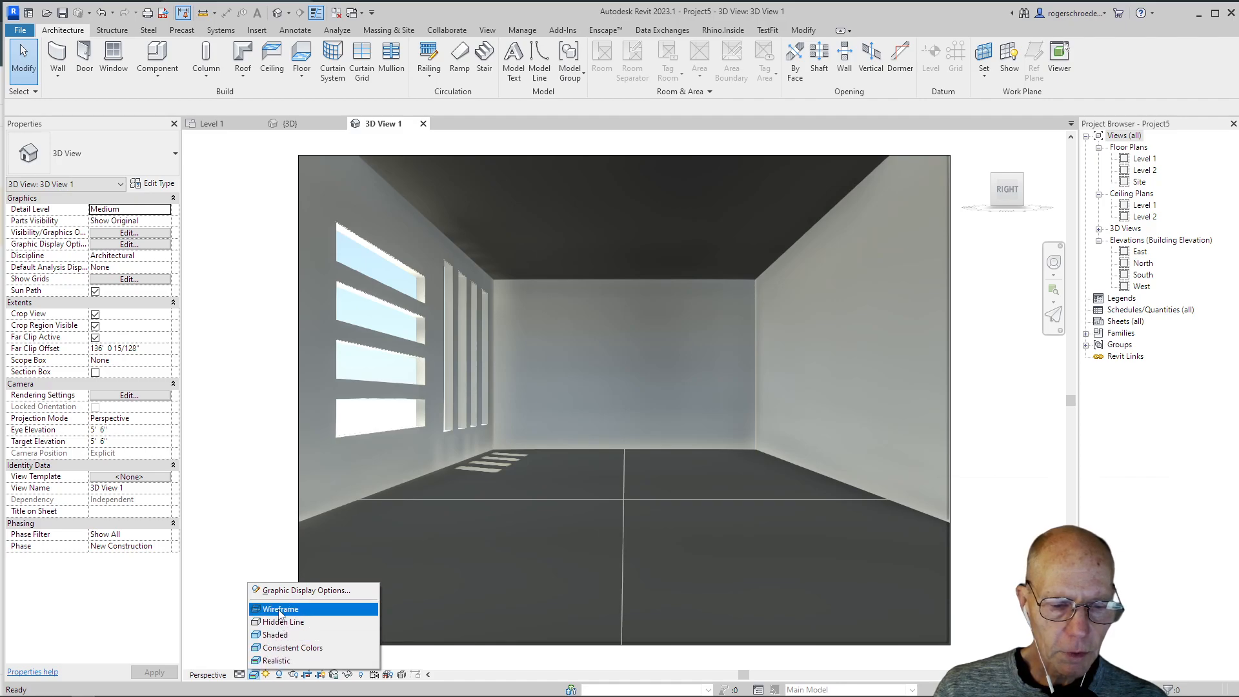
click(282, 591)
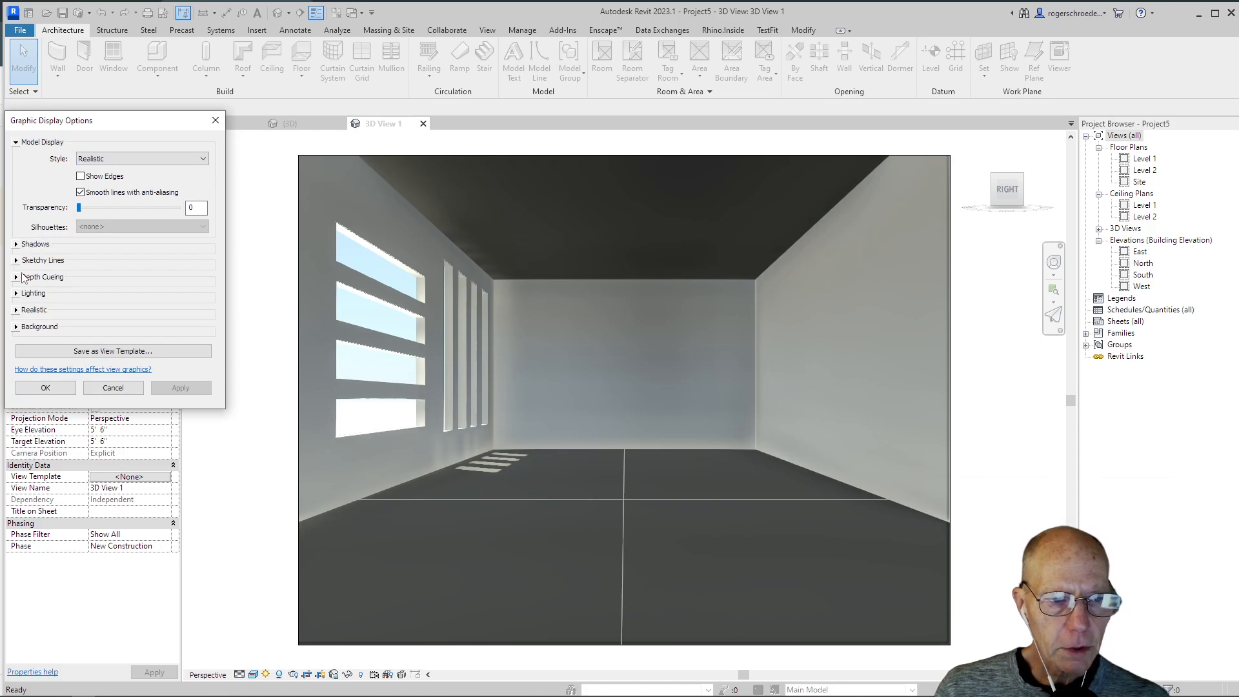
click(16, 293)
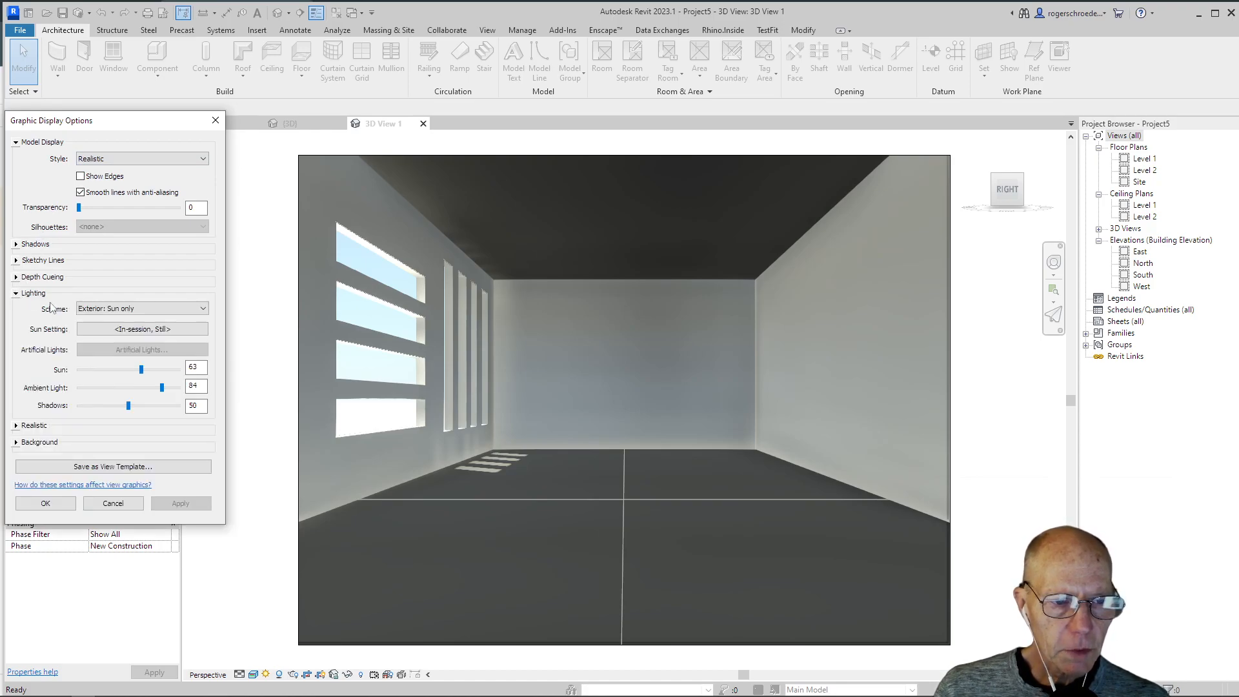
click(120, 329)
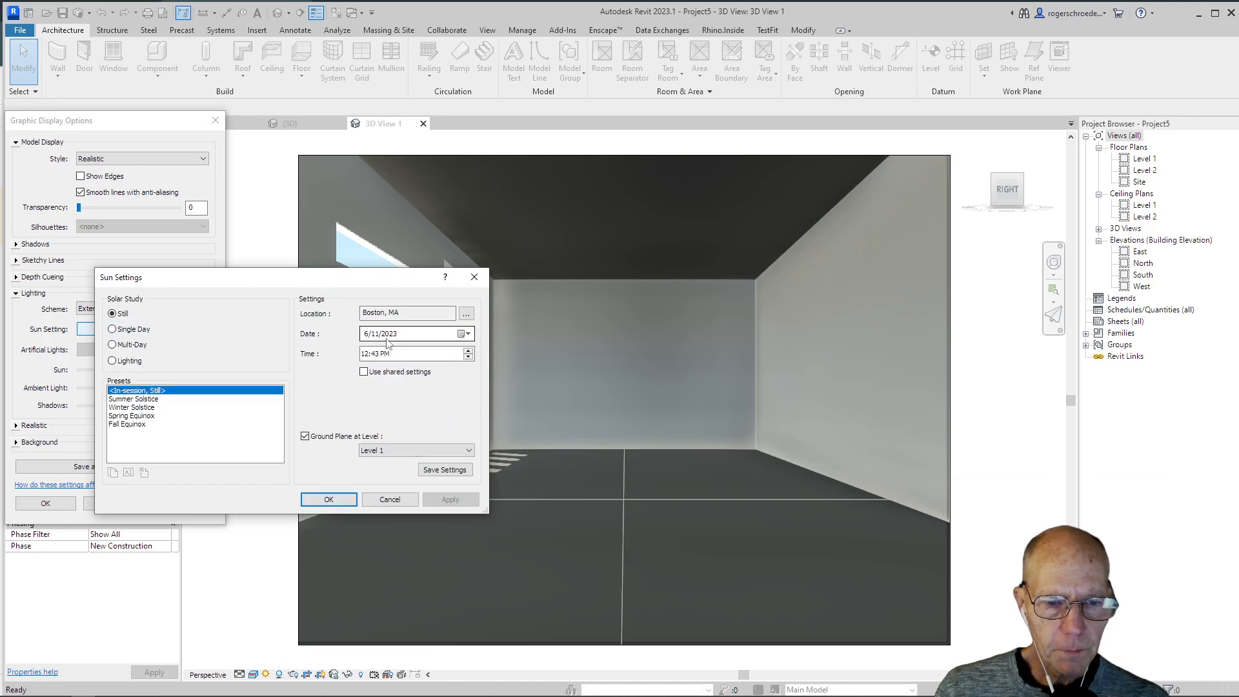
drag(336, 278, 218, 275)
click(250, 328)
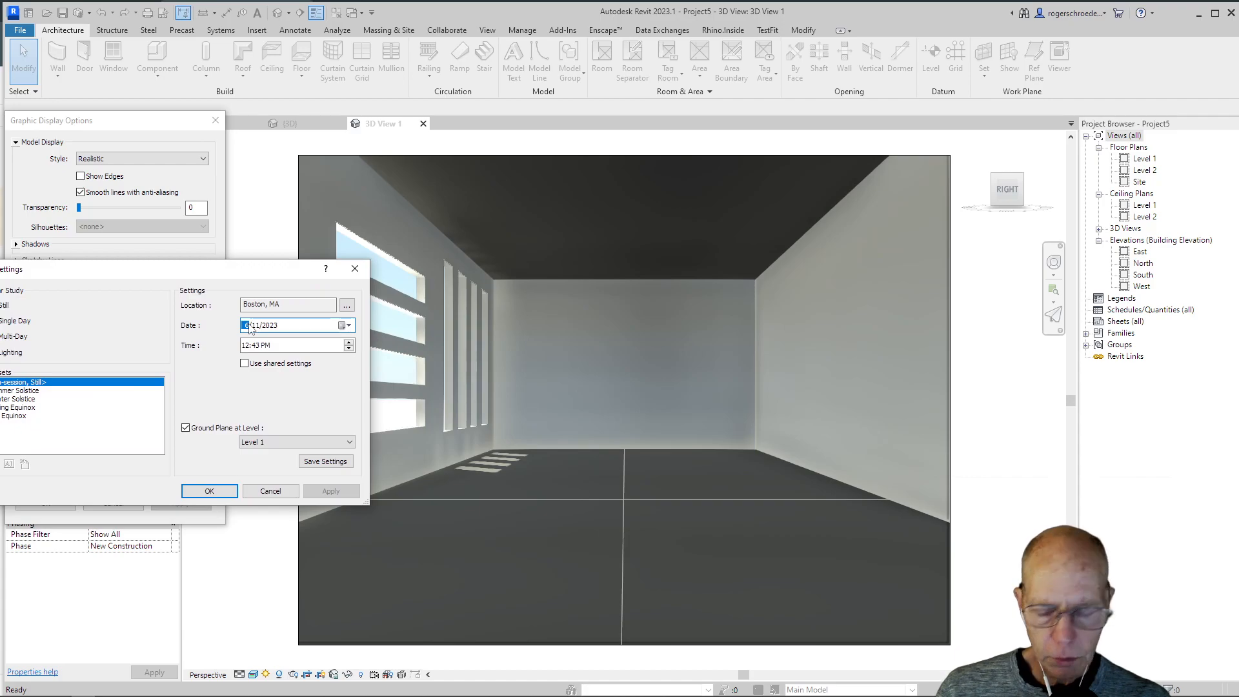
text(2)
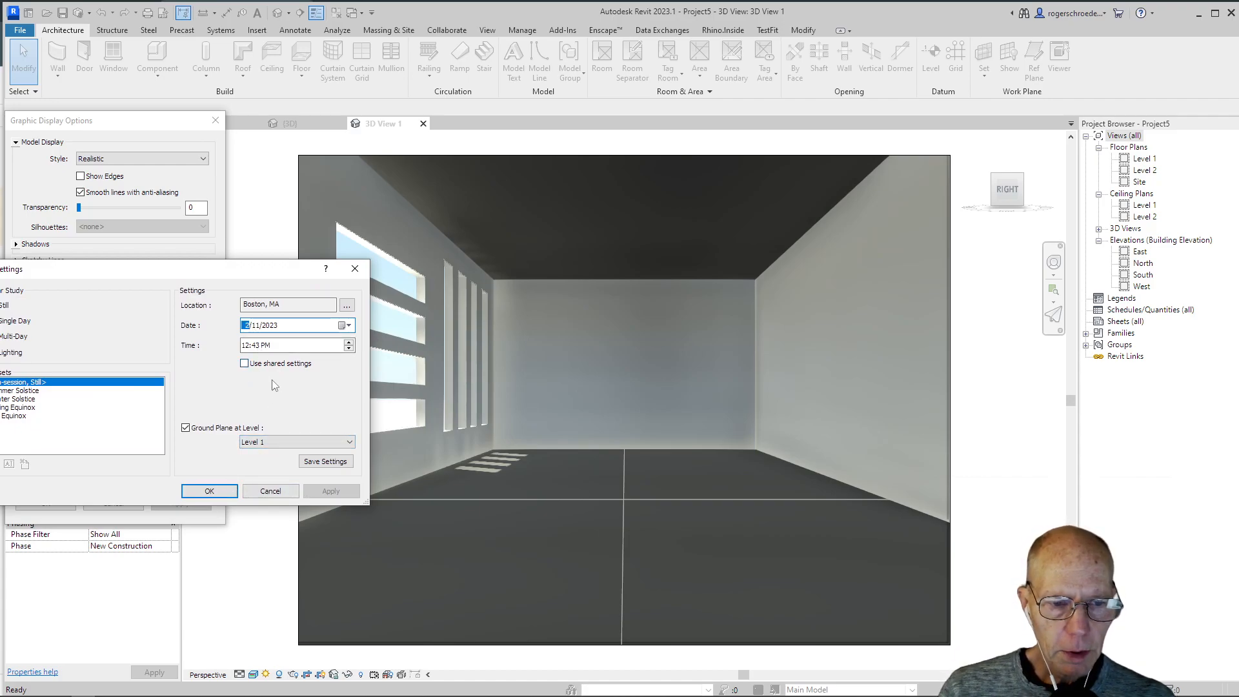
click(266, 345)
click(320, 491)
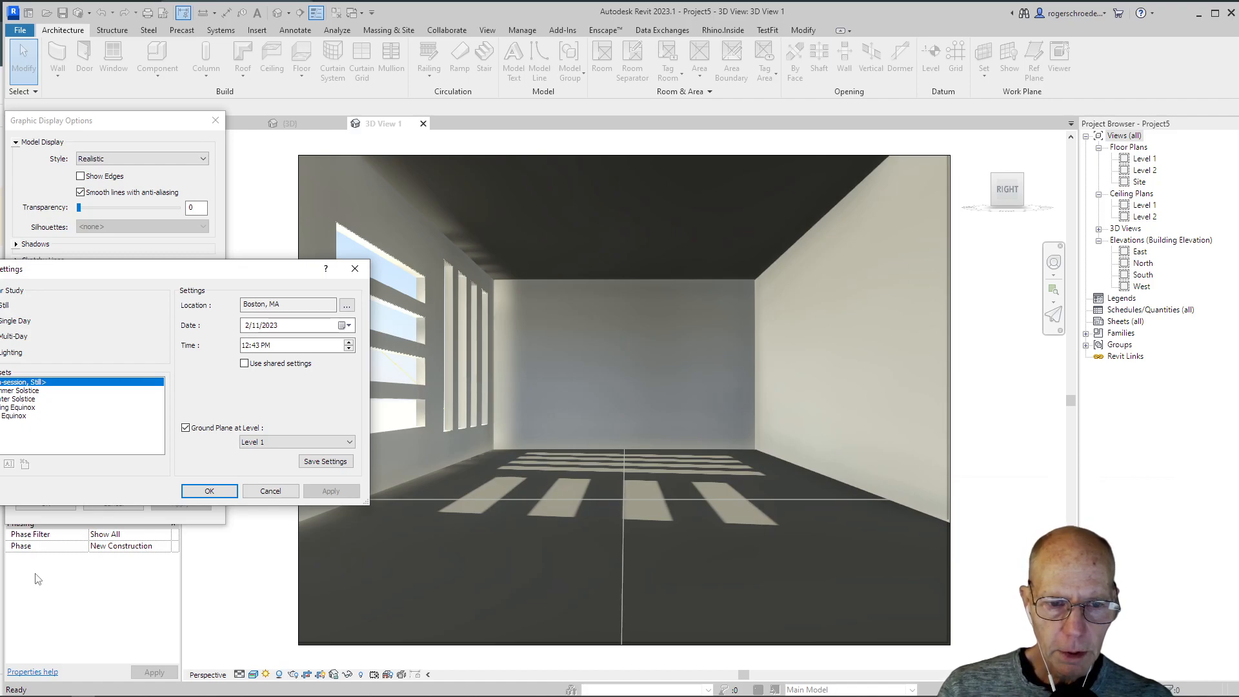
click(215, 493)
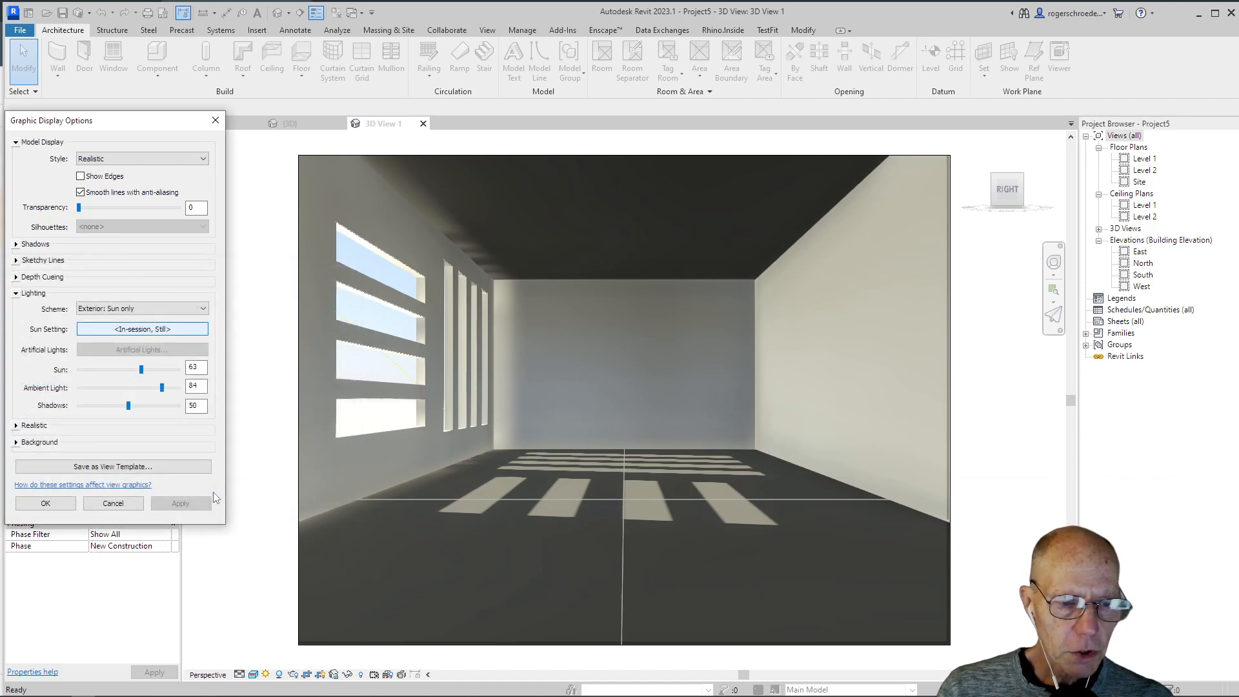
Step: Save the camera view's graphic display settings as a new view template named Feb 12PM and accept the display options
click(137, 474)
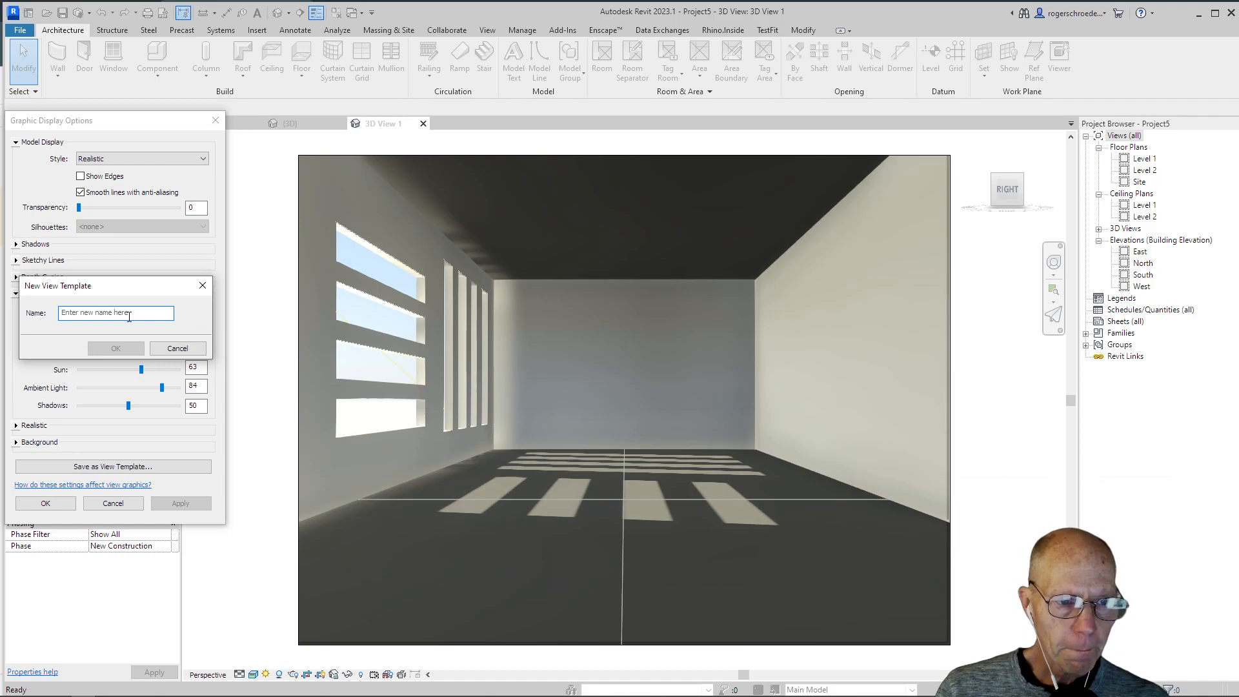
text(Fer)
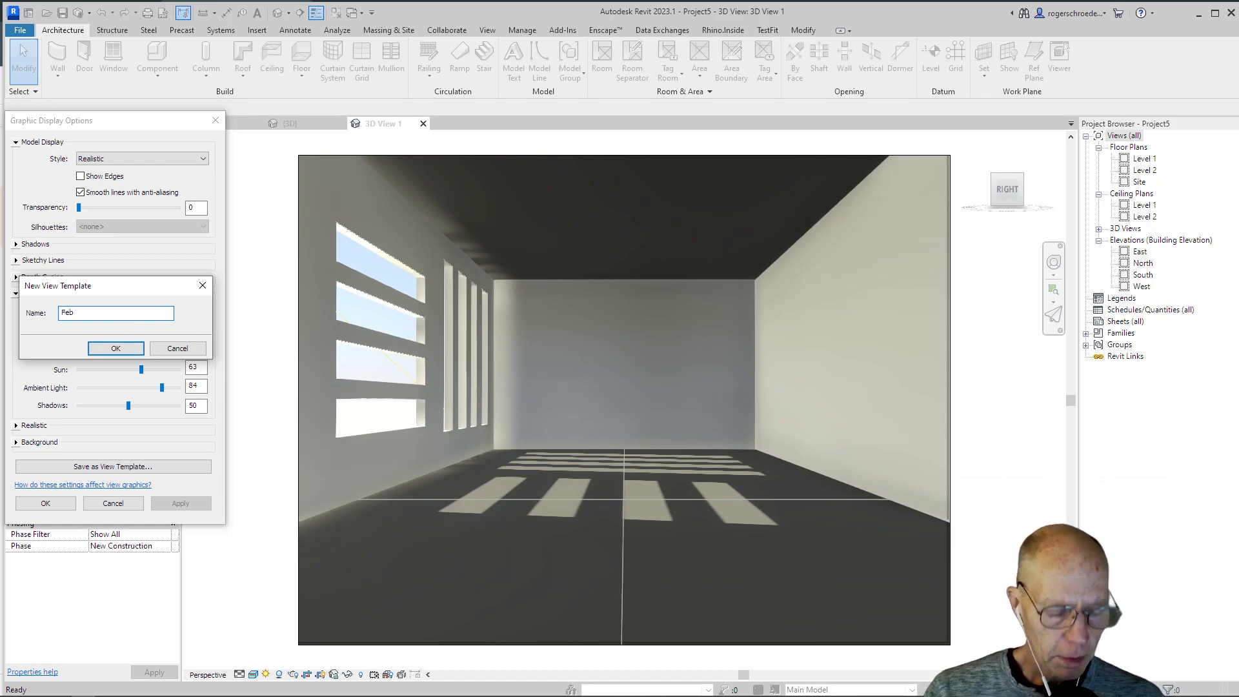
text( 12PM)
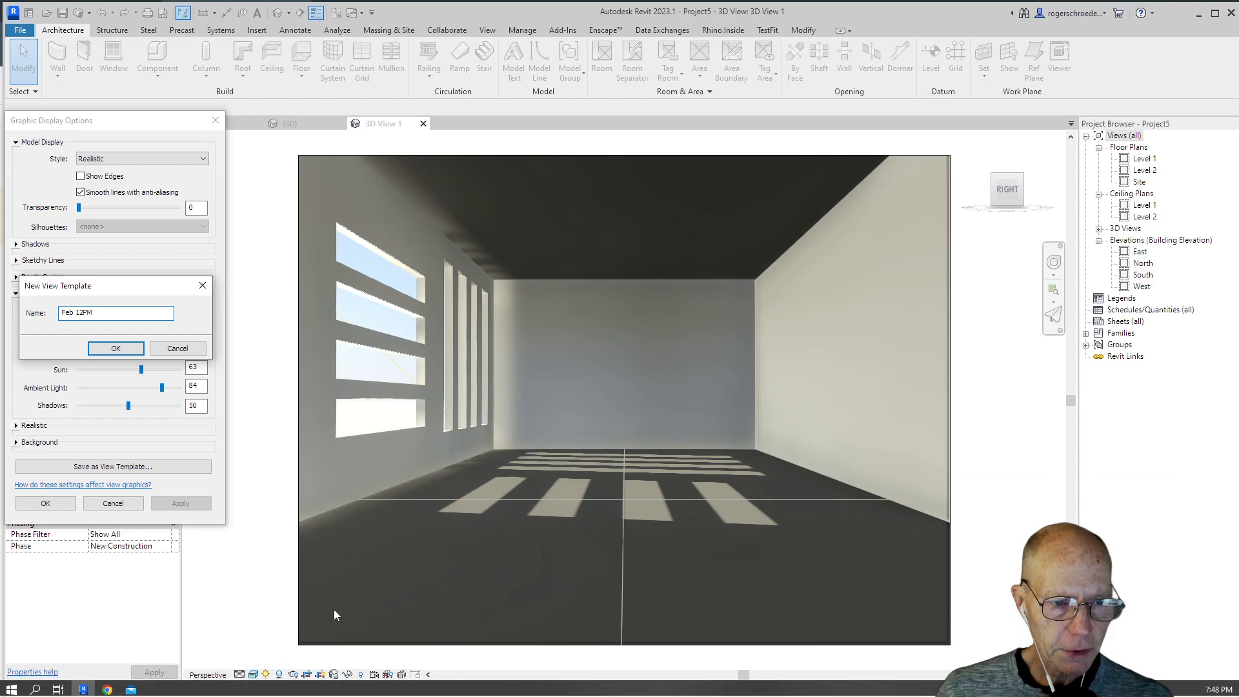
click(116, 349)
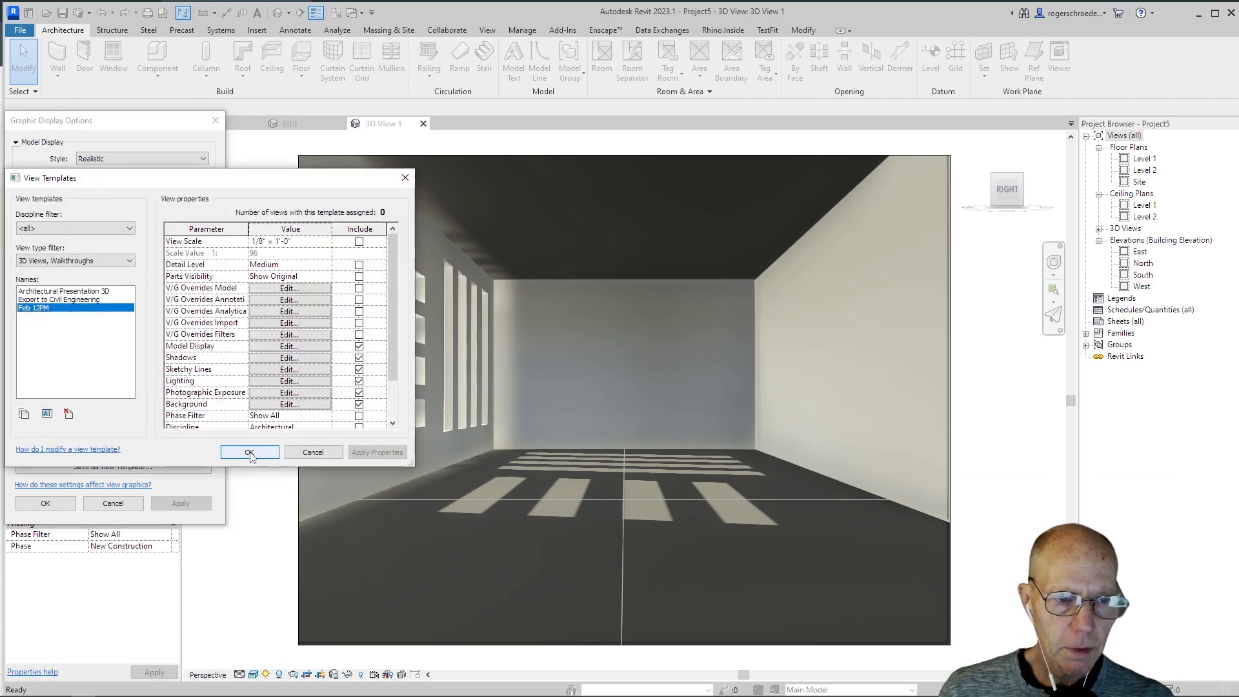
click(249, 452)
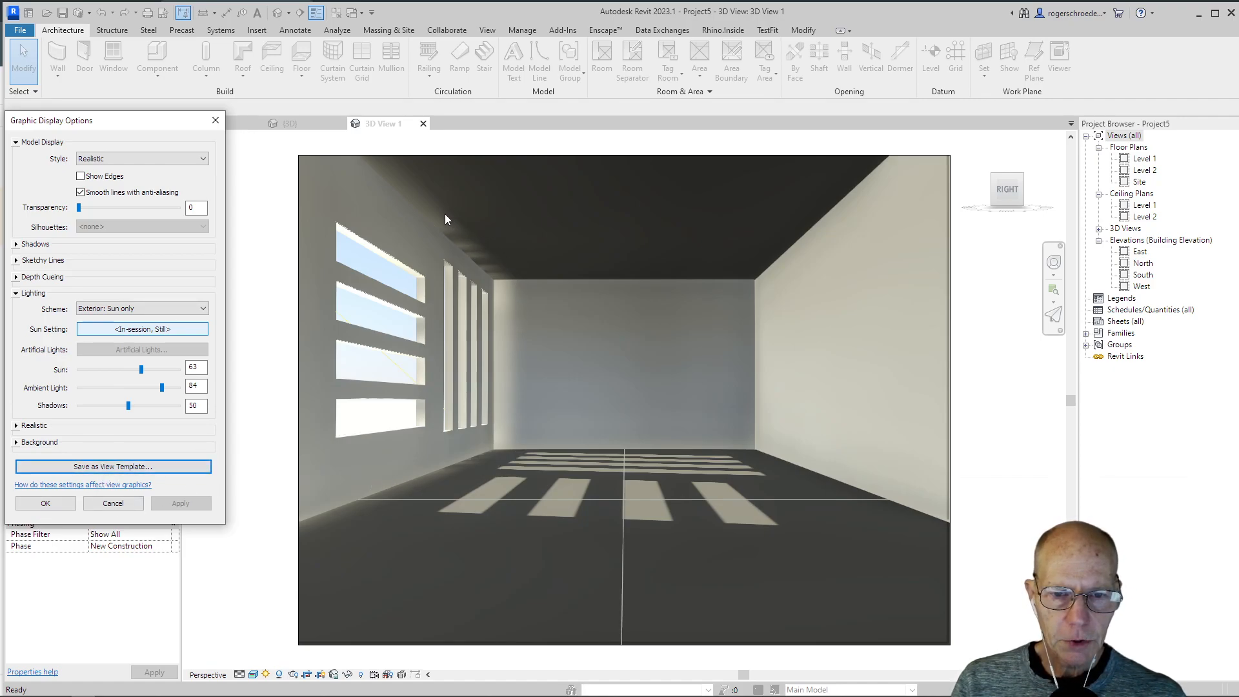
click(57, 504)
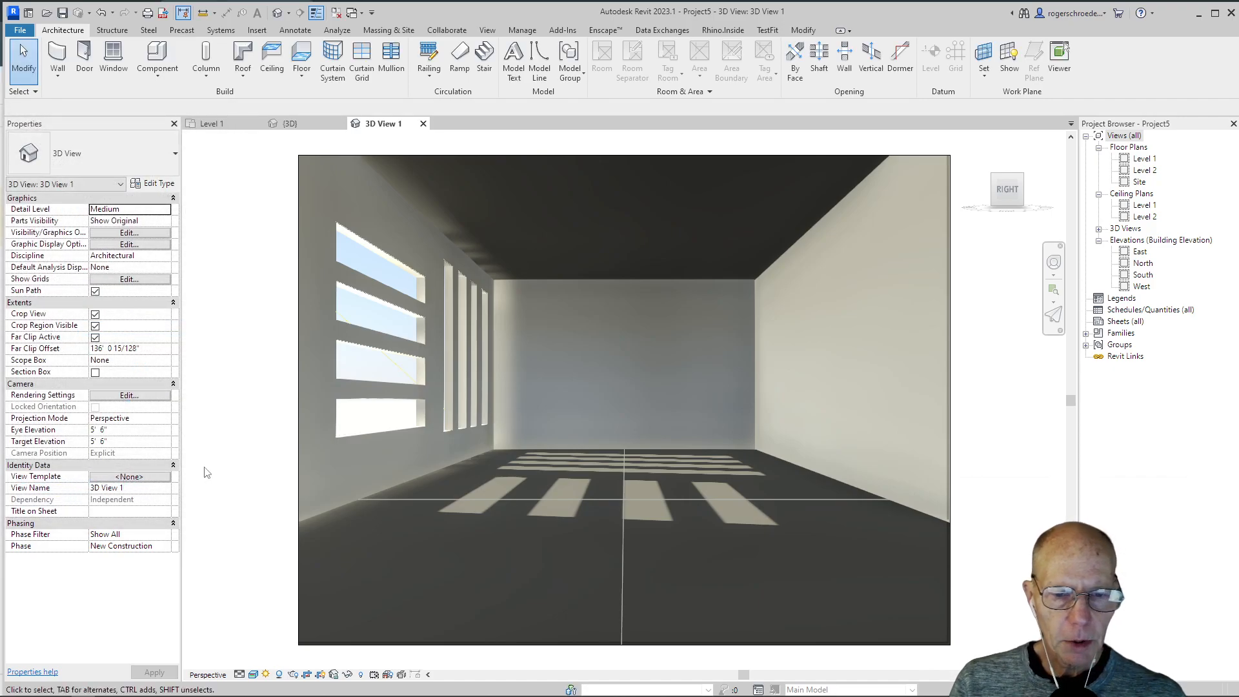